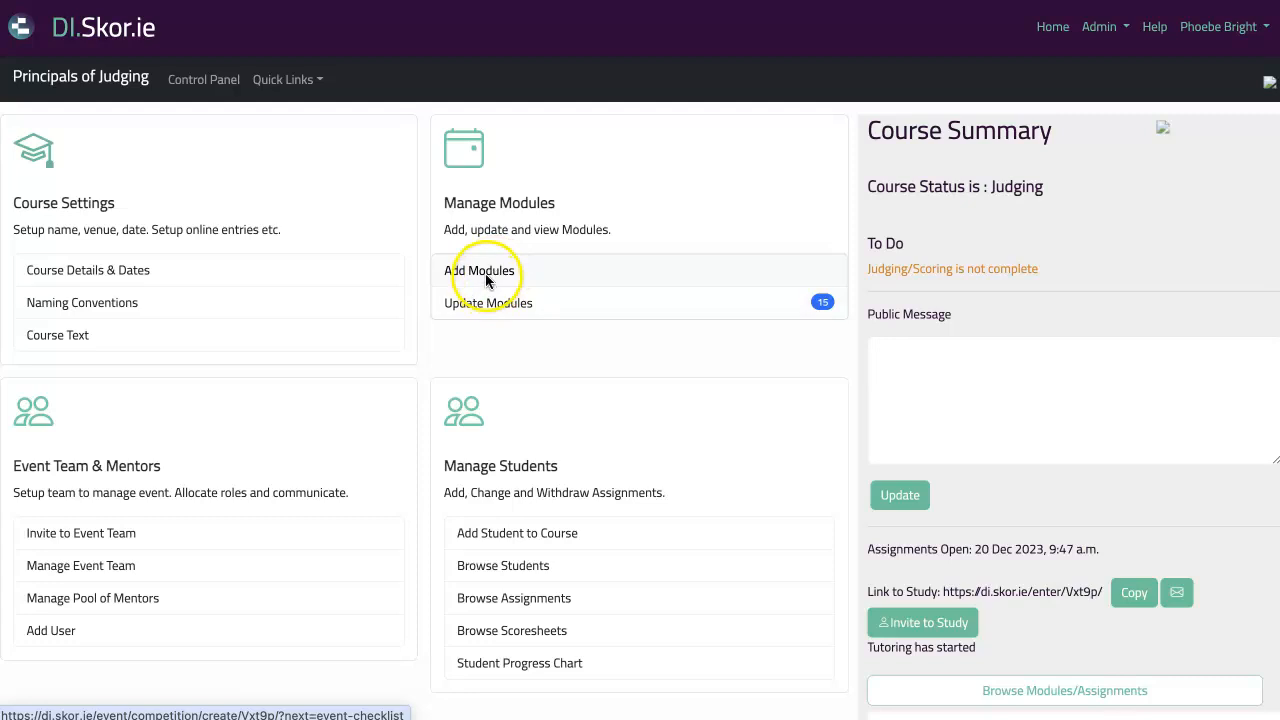
Step: Open the resources of the Procedural Guidelines module from the list of modules and preview the NI Vetting document
click(487, 305)
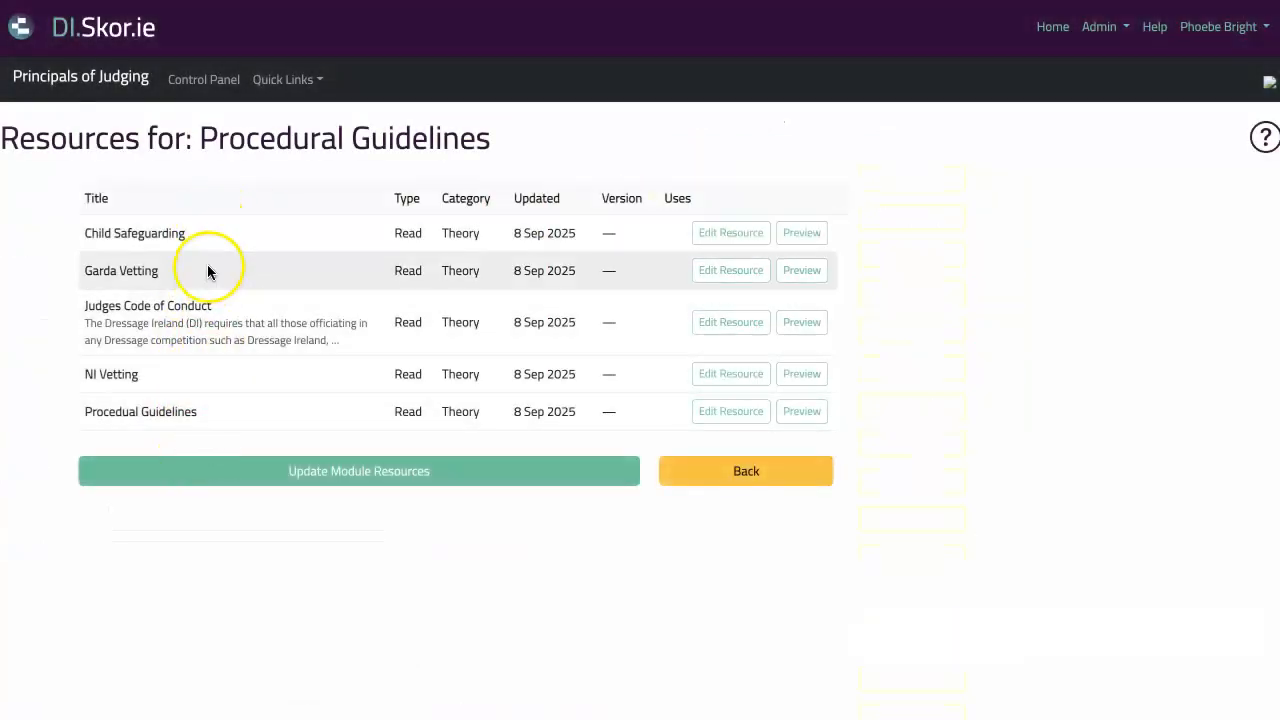
click(800, 374)
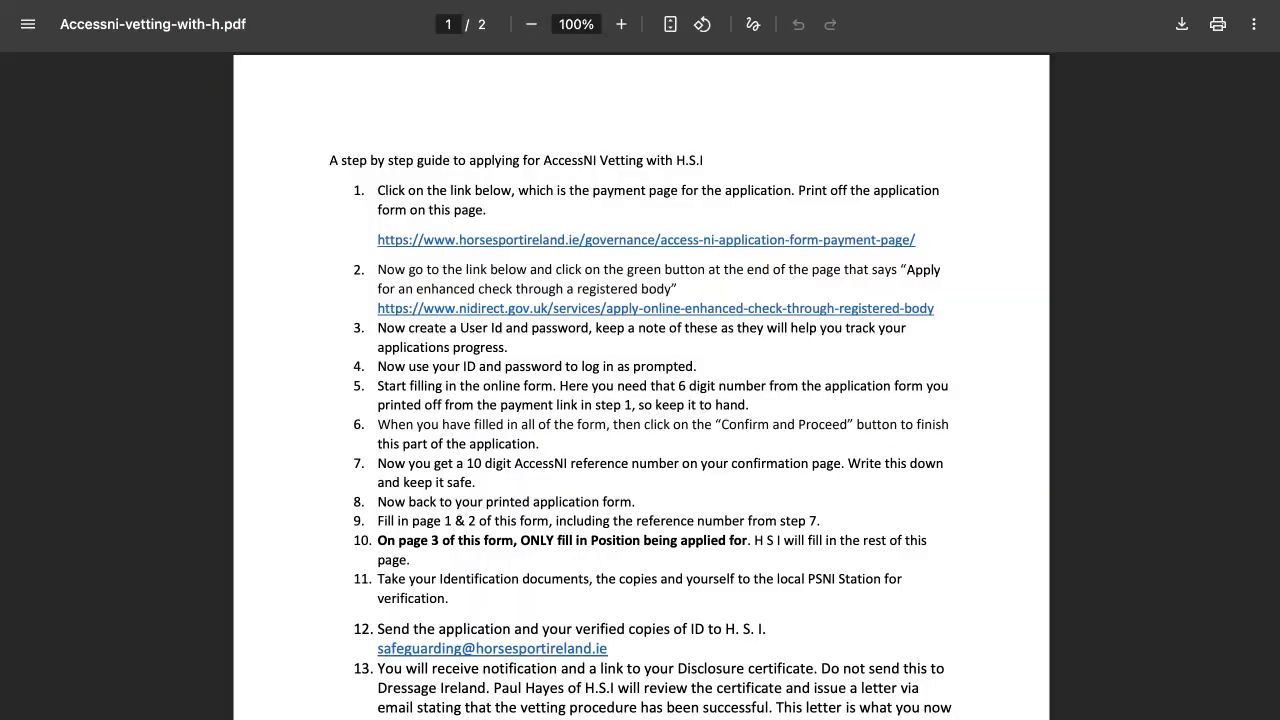
key(super+w)
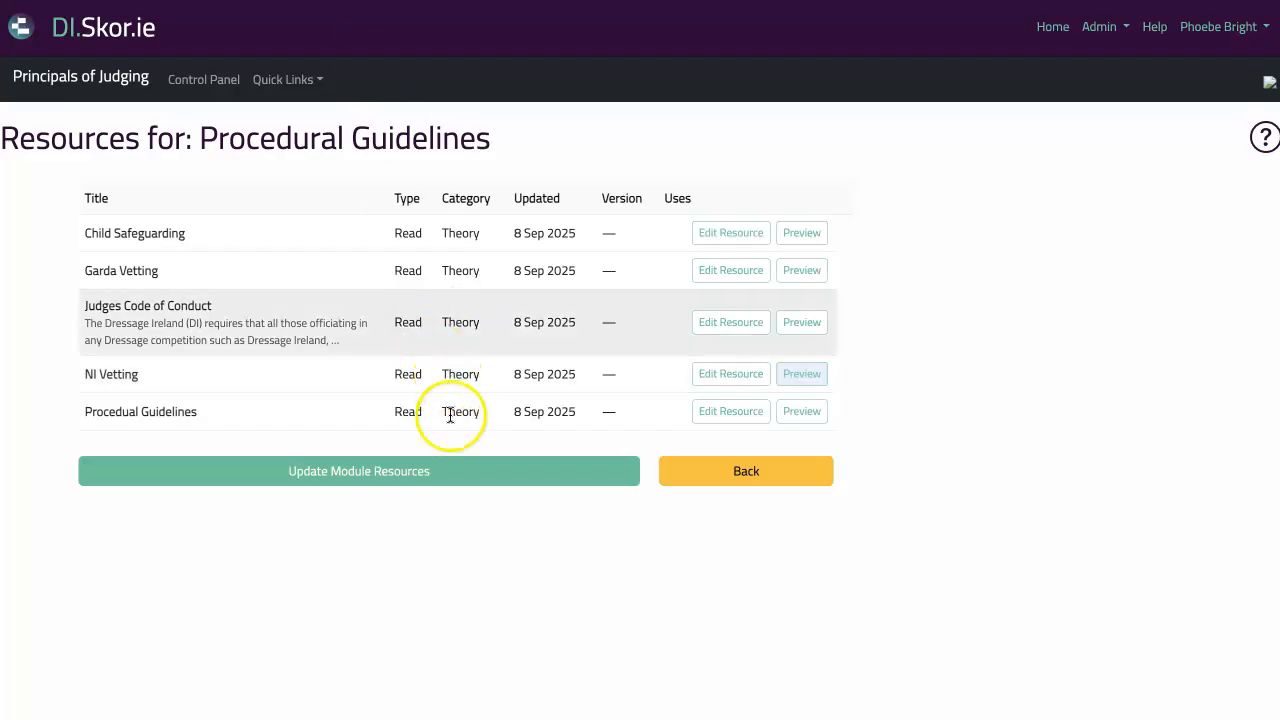
Step: Open the Procedural Guidelines module's resource selection for updating and look through the available resources
click(413, 474)
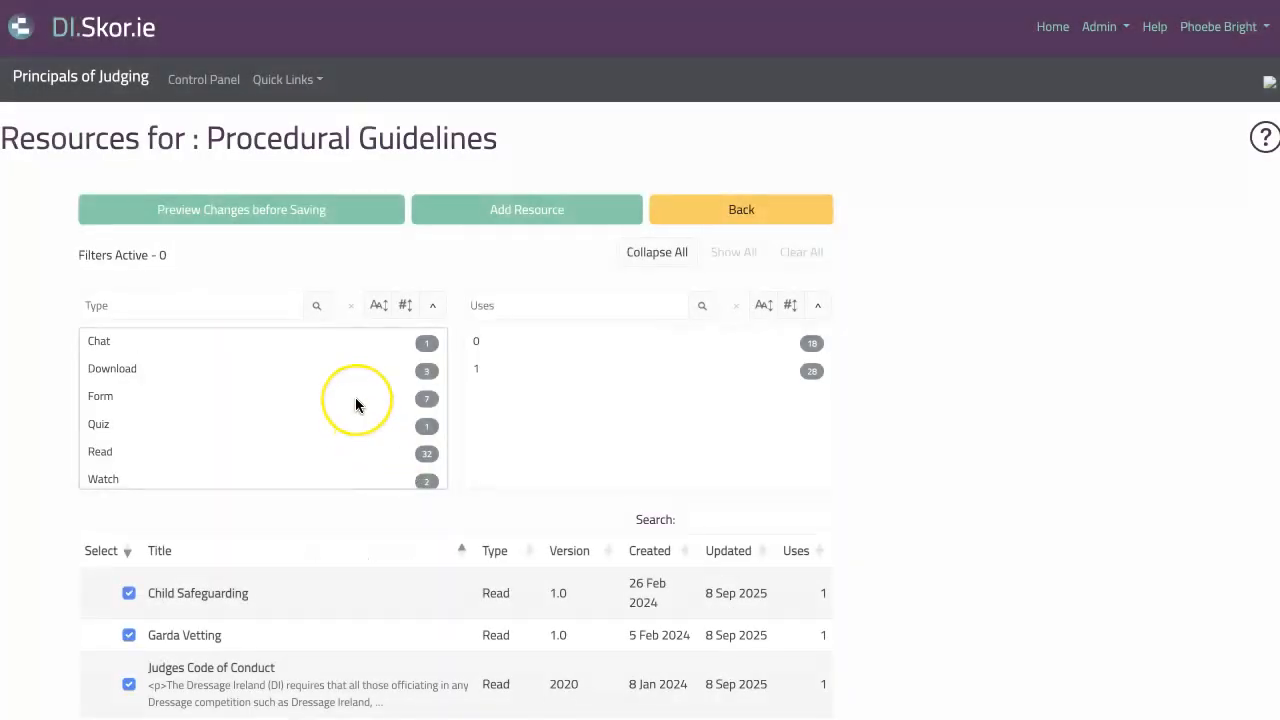
scroll(355, 397, down, 5)
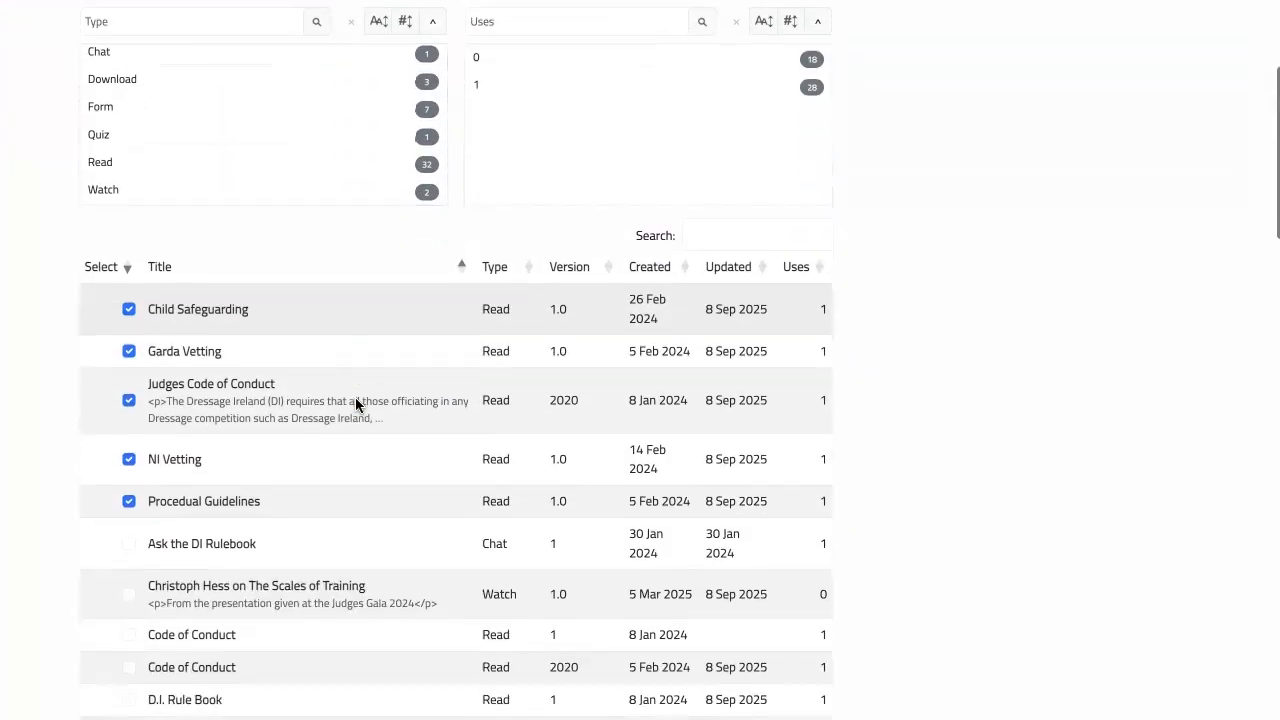
scroll(256, 348, up, 5)
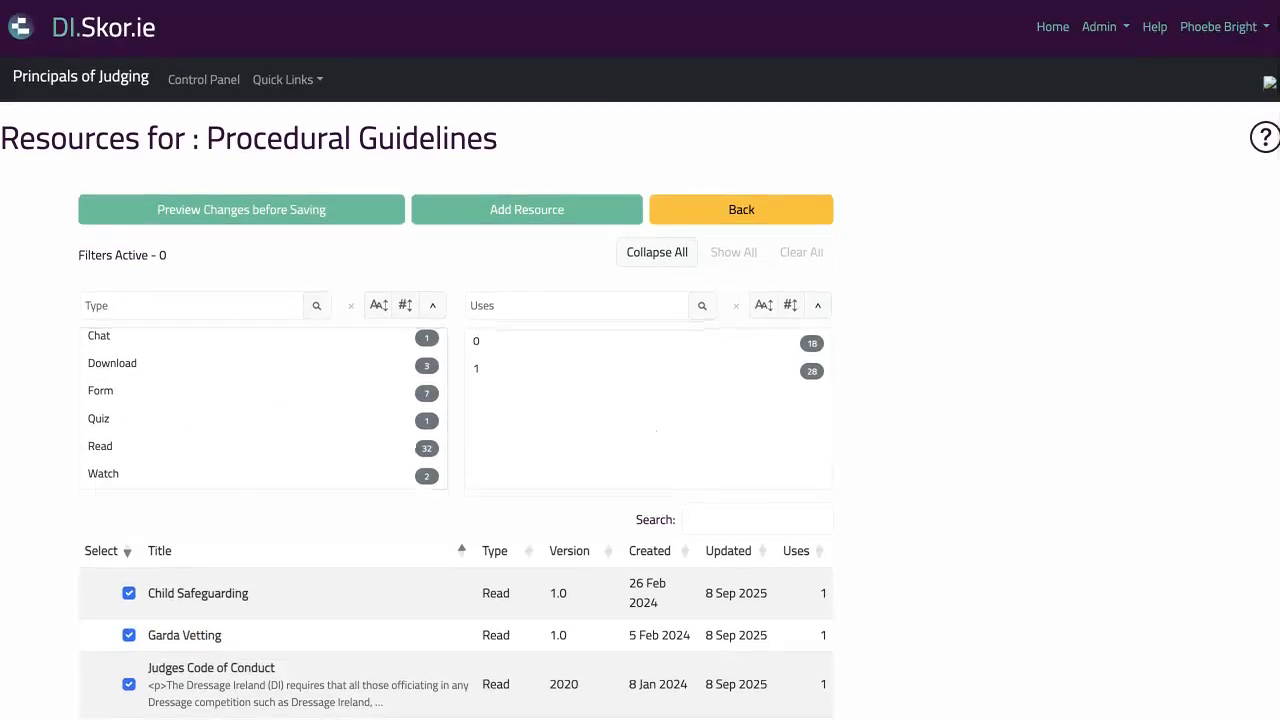
scroll(205, 590, down, 1)
scroll(360, 449, down, 1)
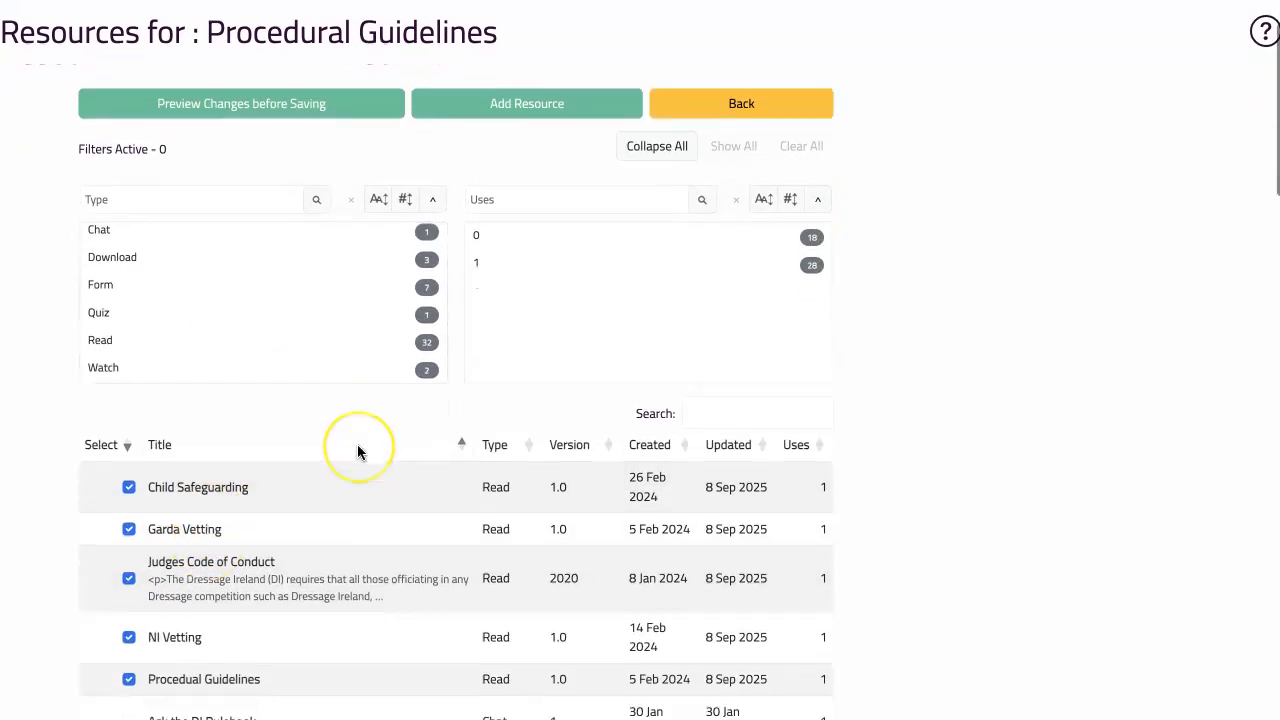
scroll(226, 575, down, 1)
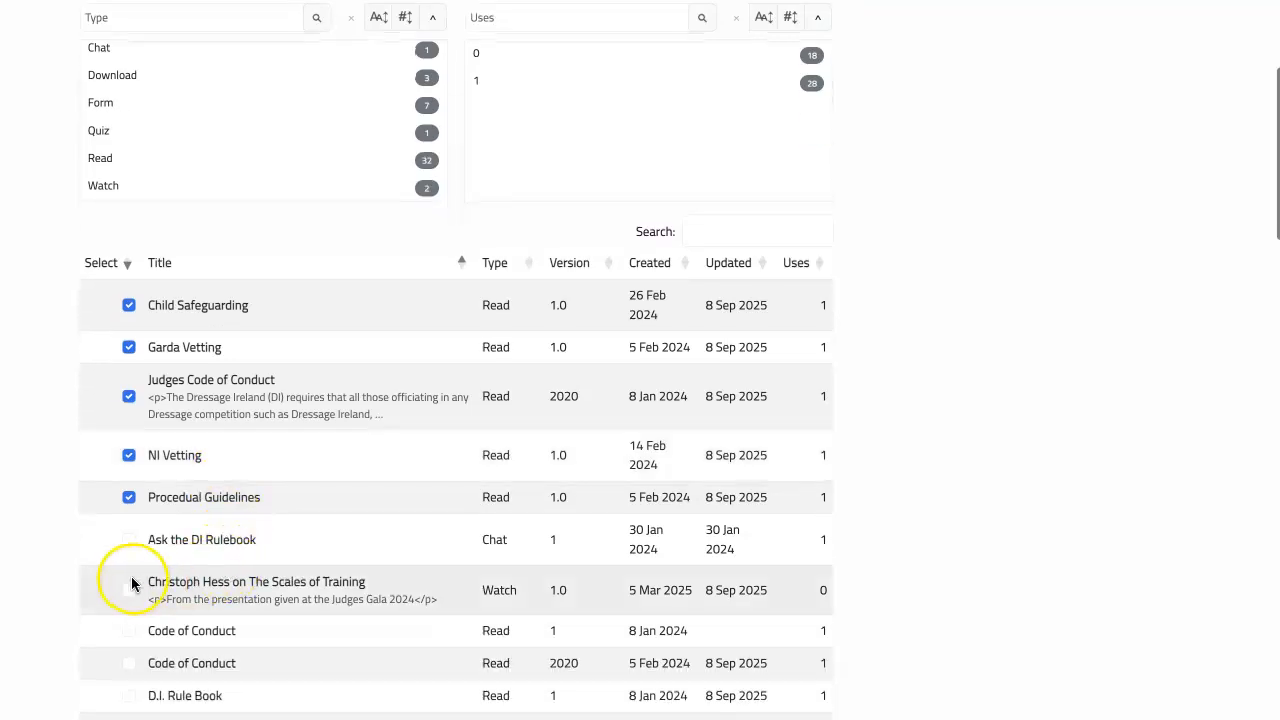
Step: Select version 1 of Code of Conduct and the FEI Handbook as additional module resources and preview the changes before saving
click(128, 631)
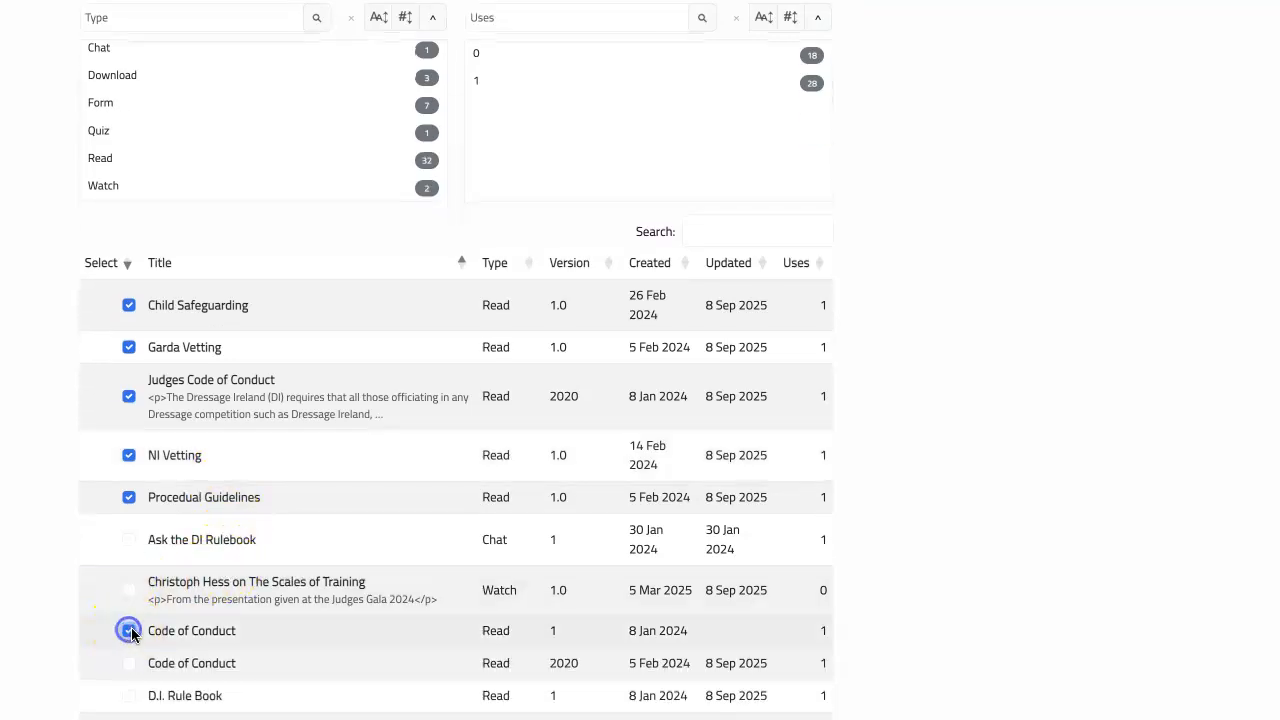
scroll(354, 560, down, 3)
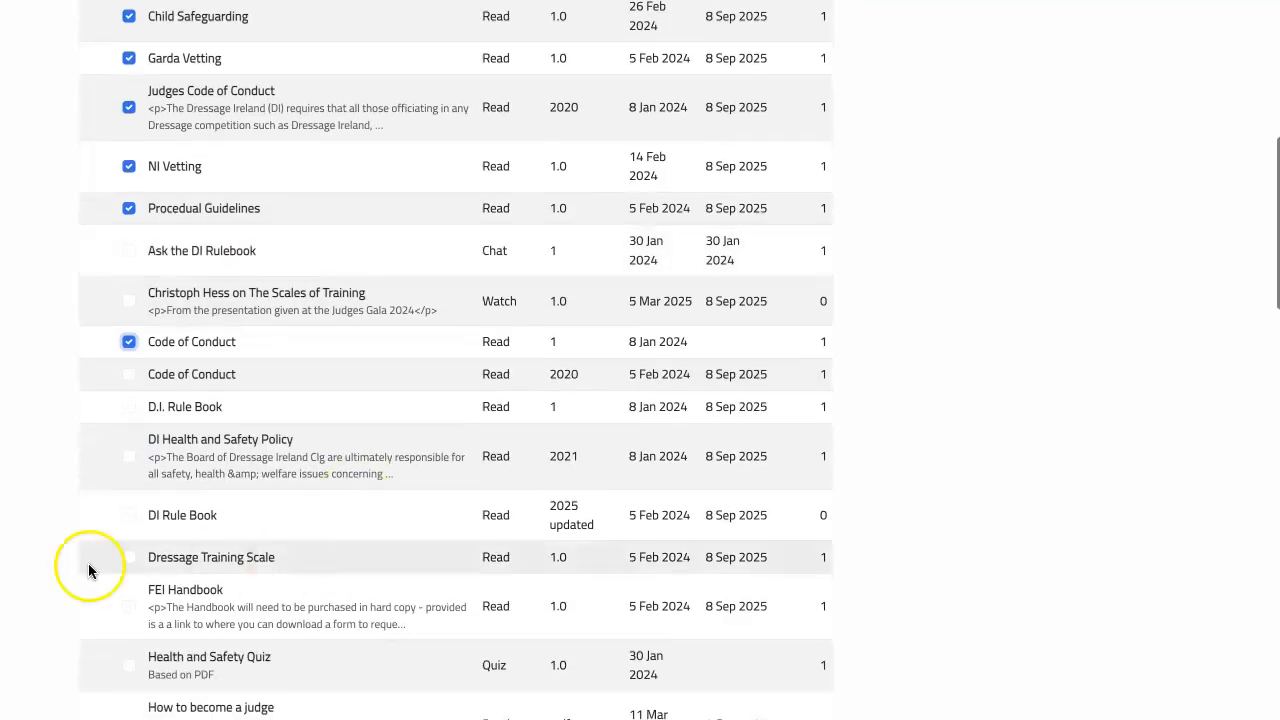
click(128, 606)
scroll(381, 587, up, 2)
scroll(381, 587, up, 4)
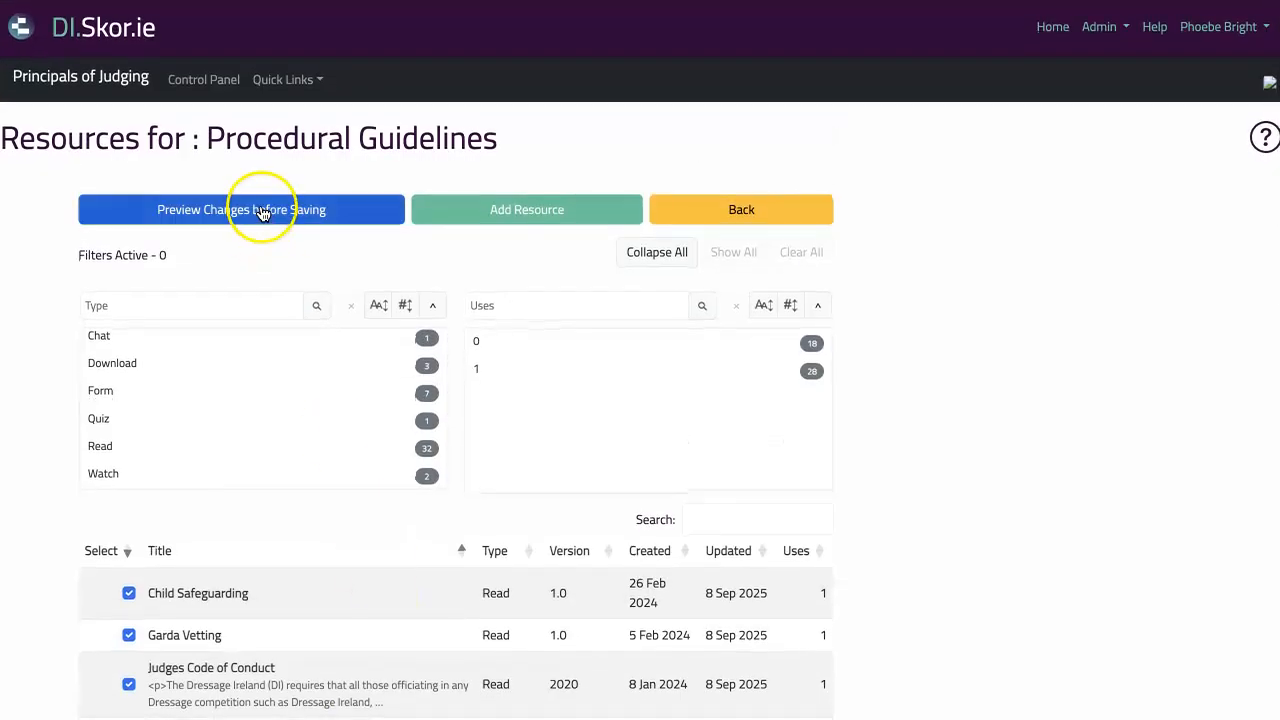
click(262, 213)
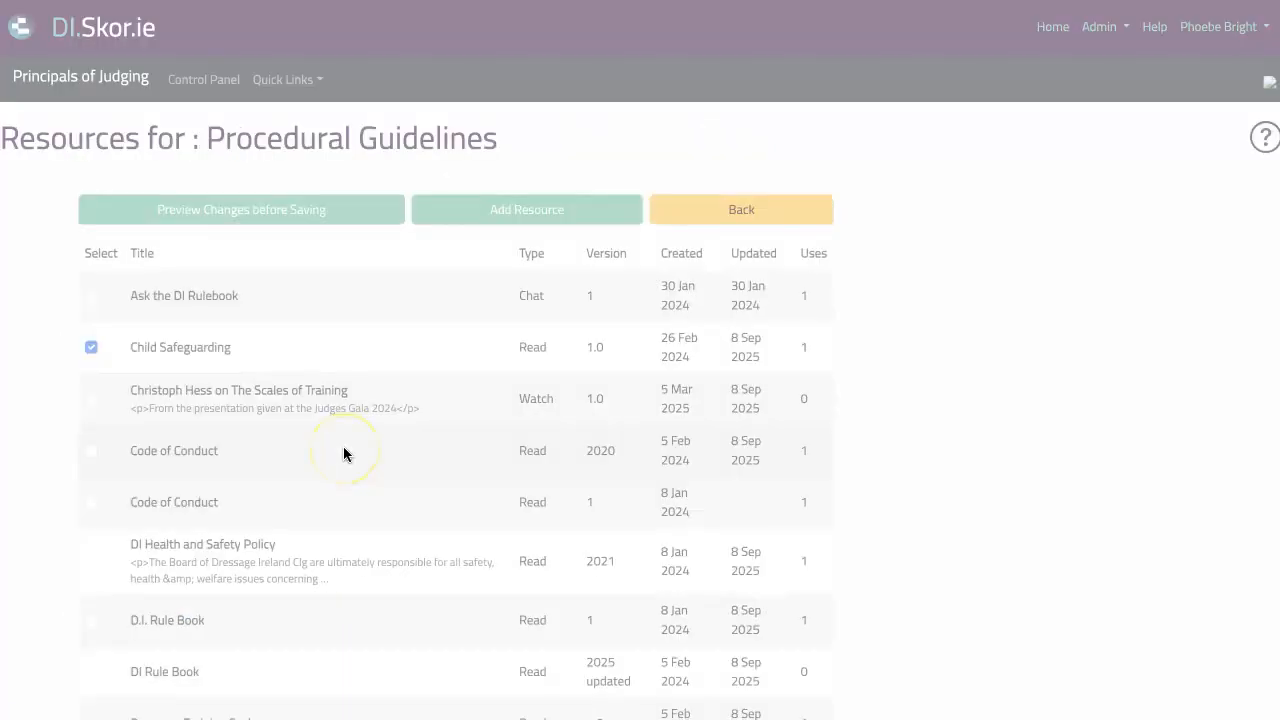
Step: Start a new resource attached to Procedural Guidelines and title it "SOme new procedure"
scroll(343, 454, down, 1)
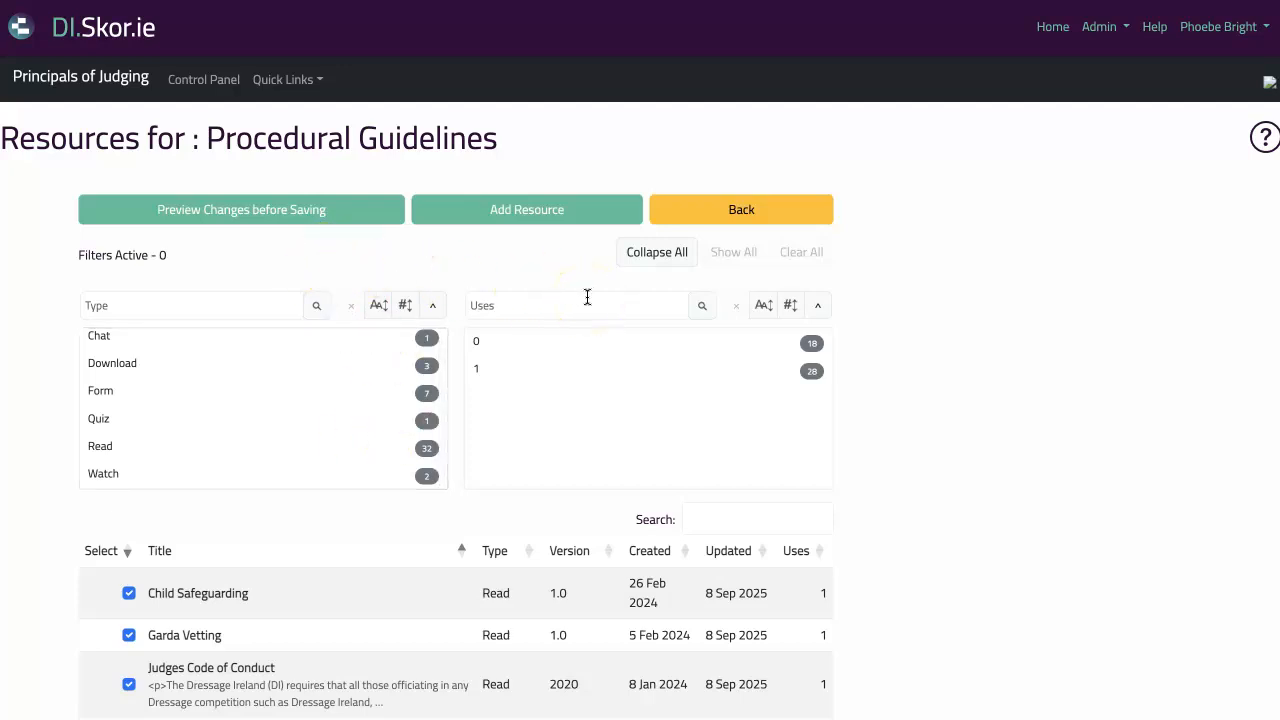
click(552, 220)
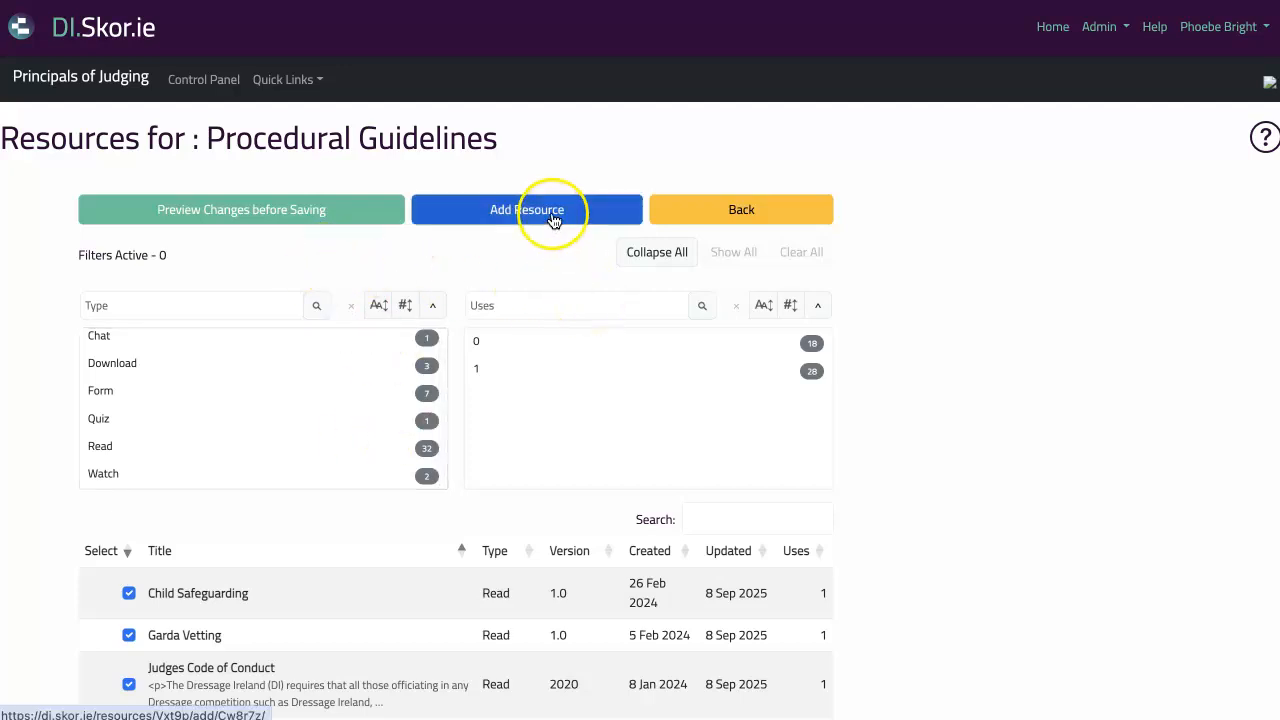
click(553, 220)
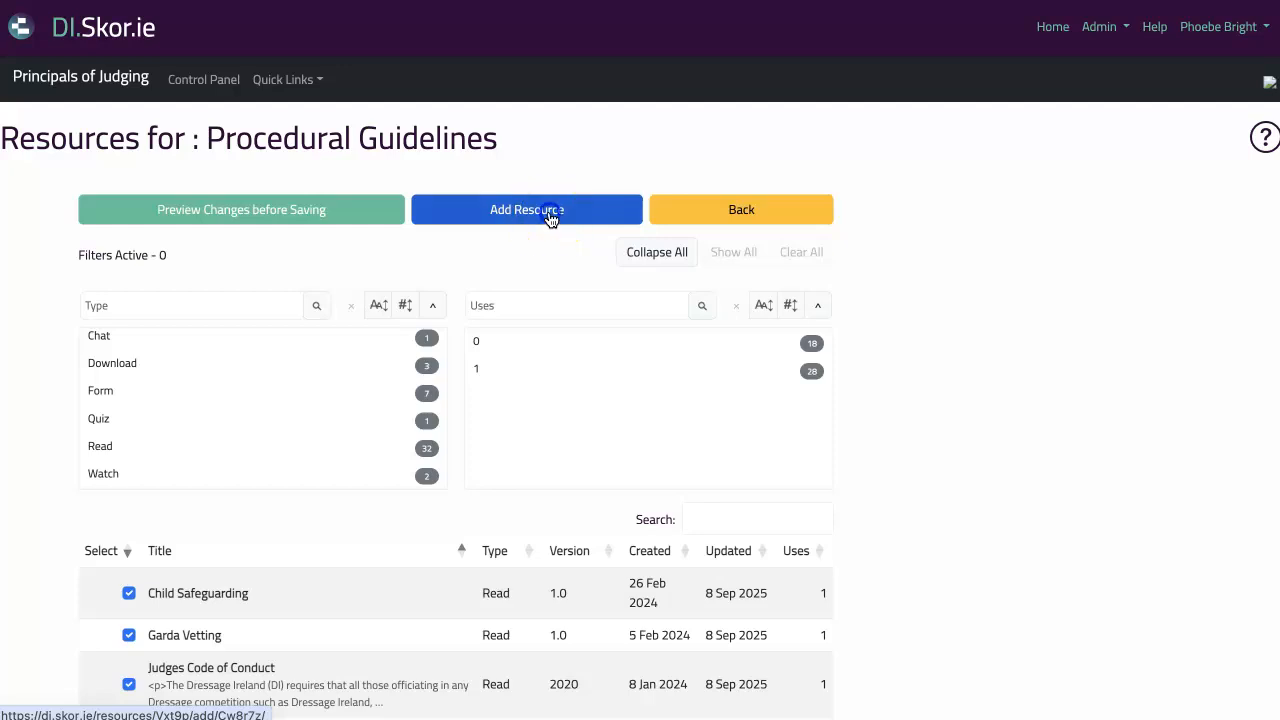
click(197, 229)
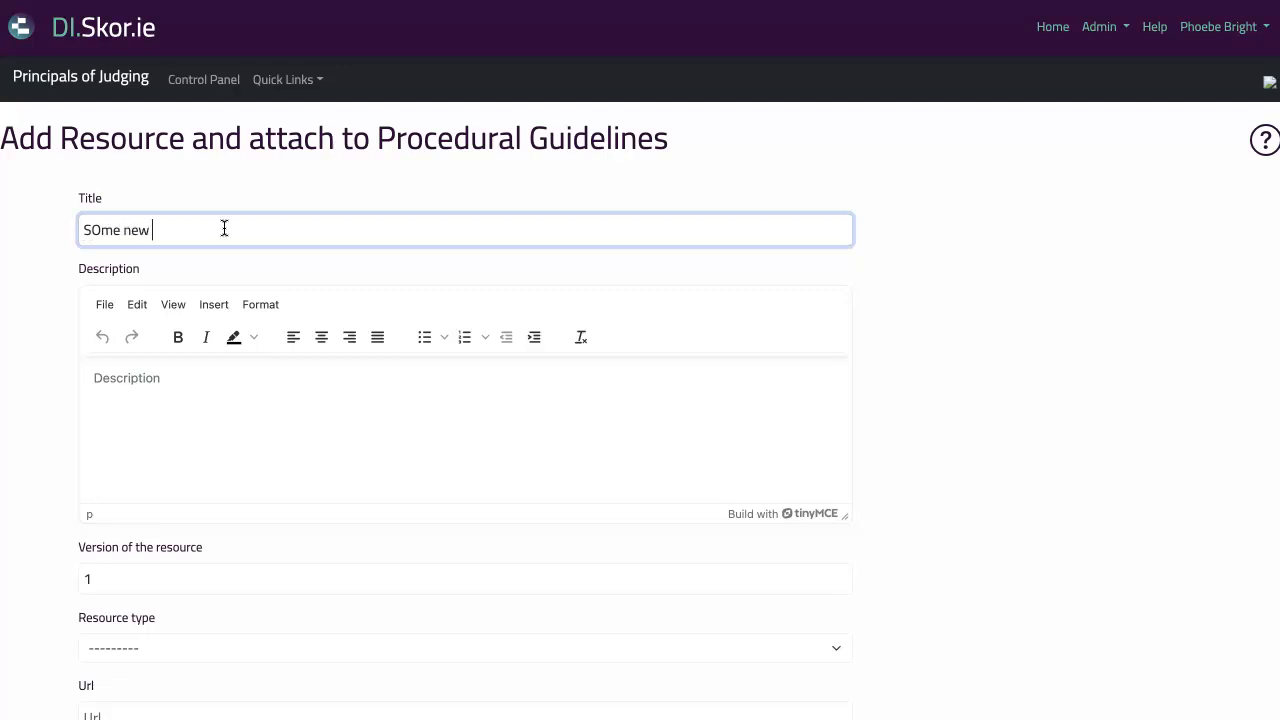
text(SOme new procedure)
Step: Enter "adfadf" as the new resource's description and make the text bold
click(166, 389)
text(adfadf)
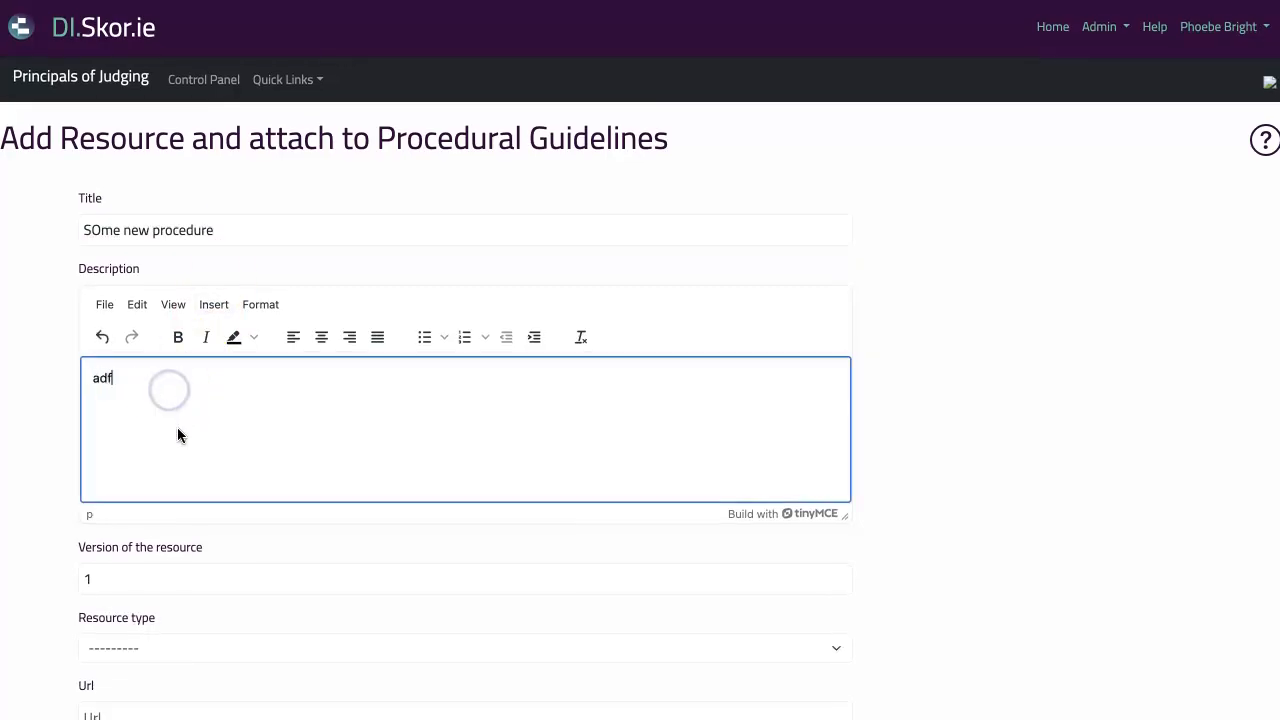
scroll(190, 436, down, 1)
scroll(193, 438, down, 1)
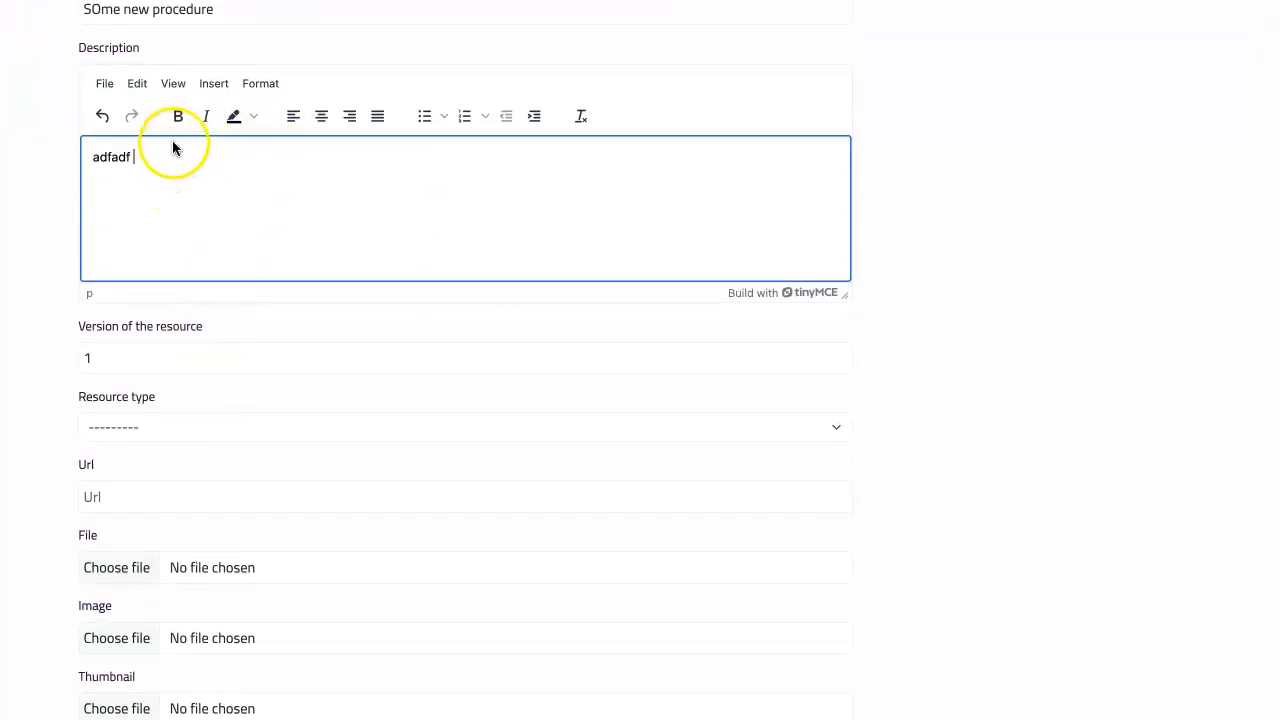
double_click(109, 162)
click(177, 116)
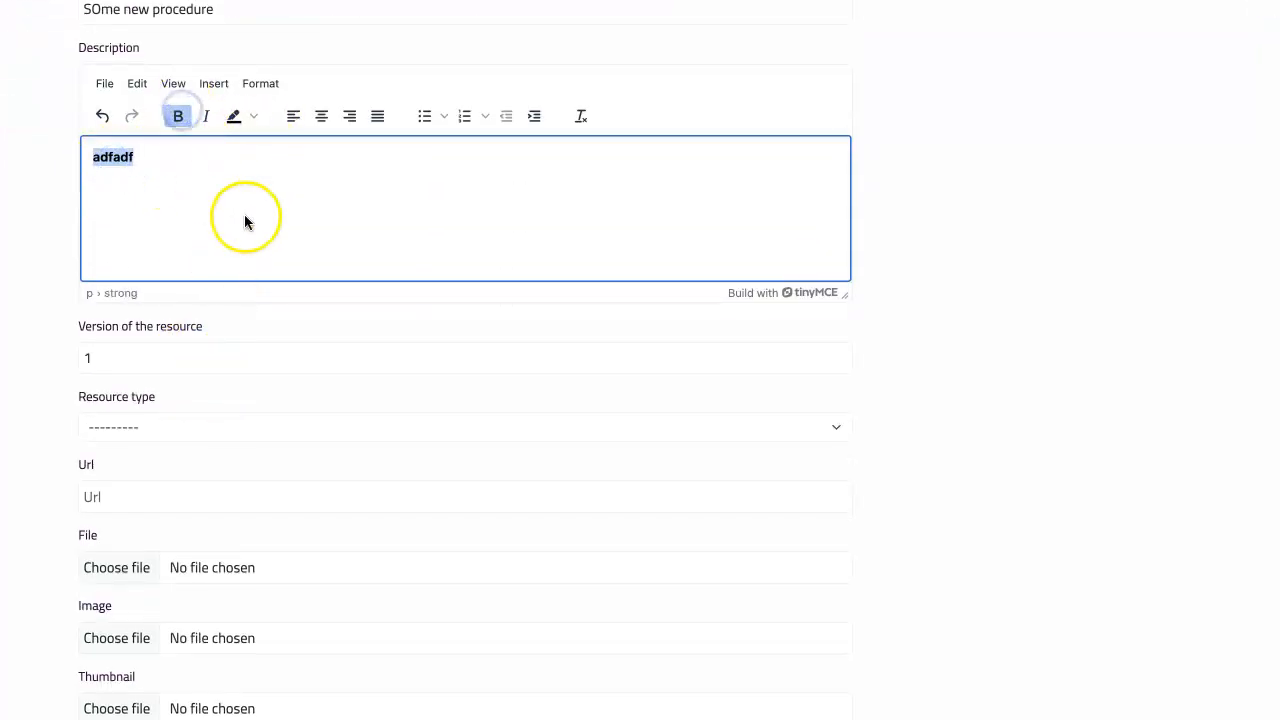
Step: Set the new resource's version to "7th Sep 2025" and its resource type to Read
scroll(230, 281, down, 1)
scroll(230, 281, down, 1)
click(145, 283)
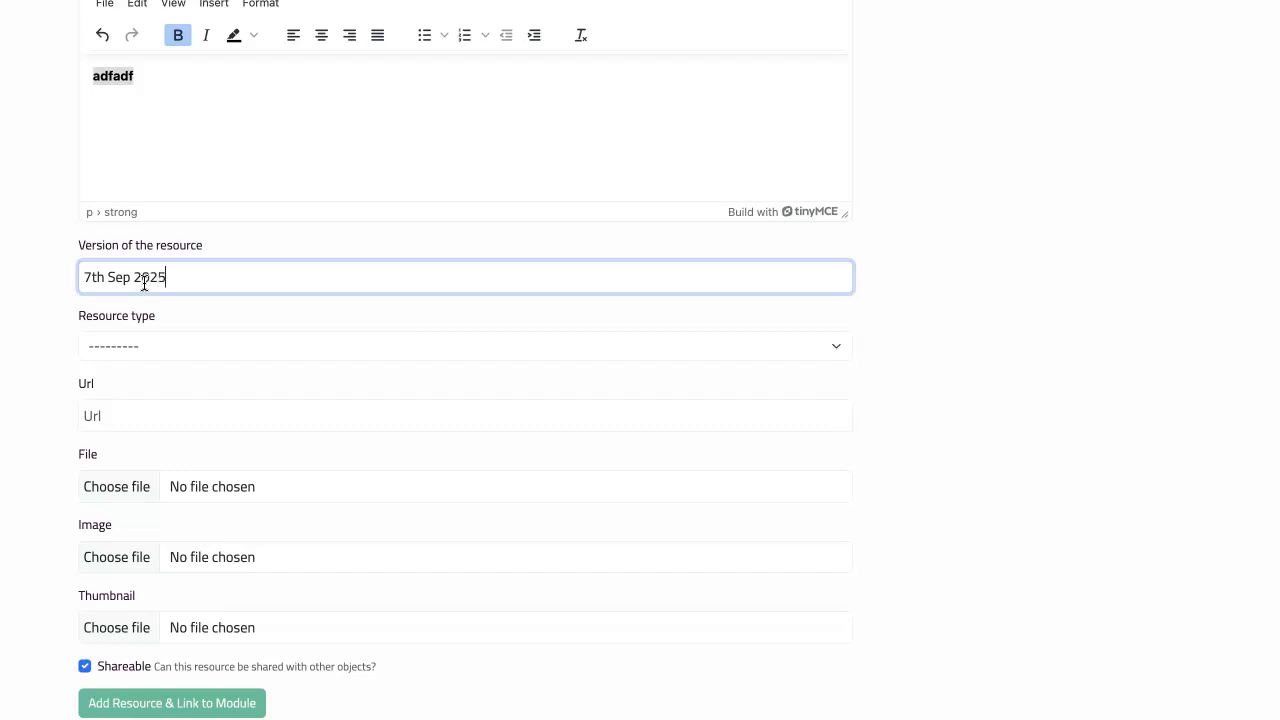
click(120, 346)
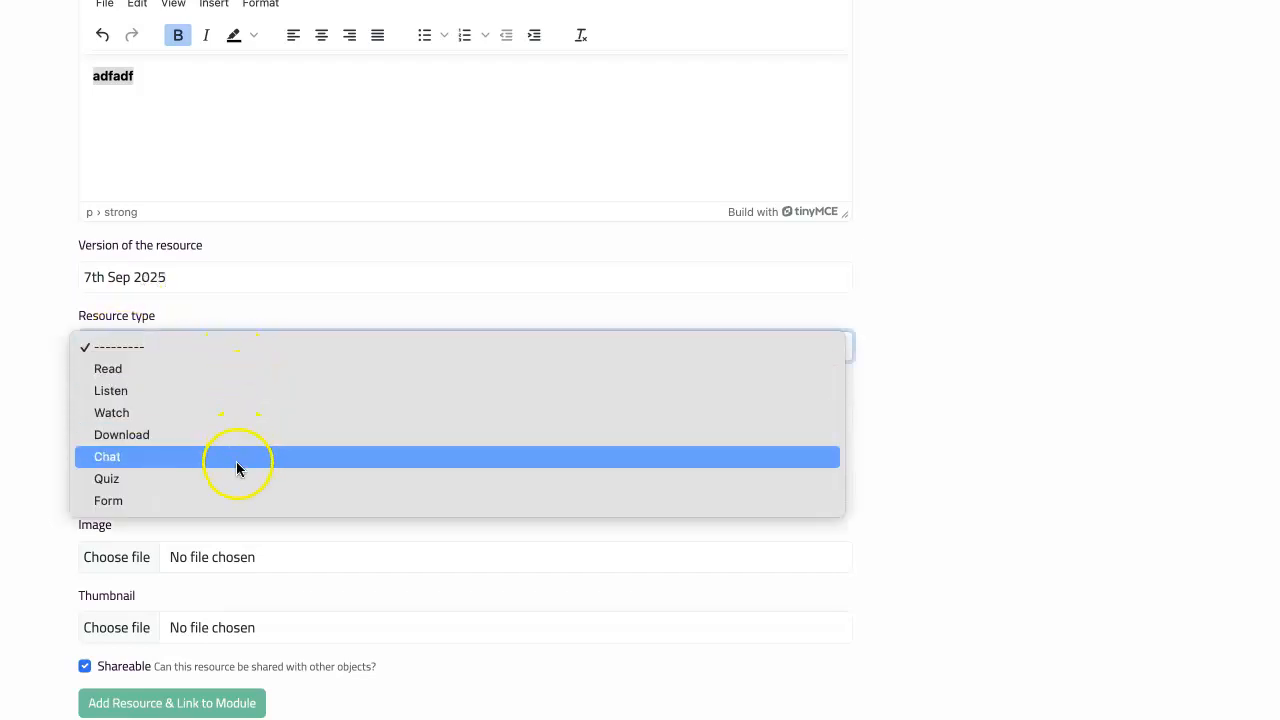
click(221, 369)
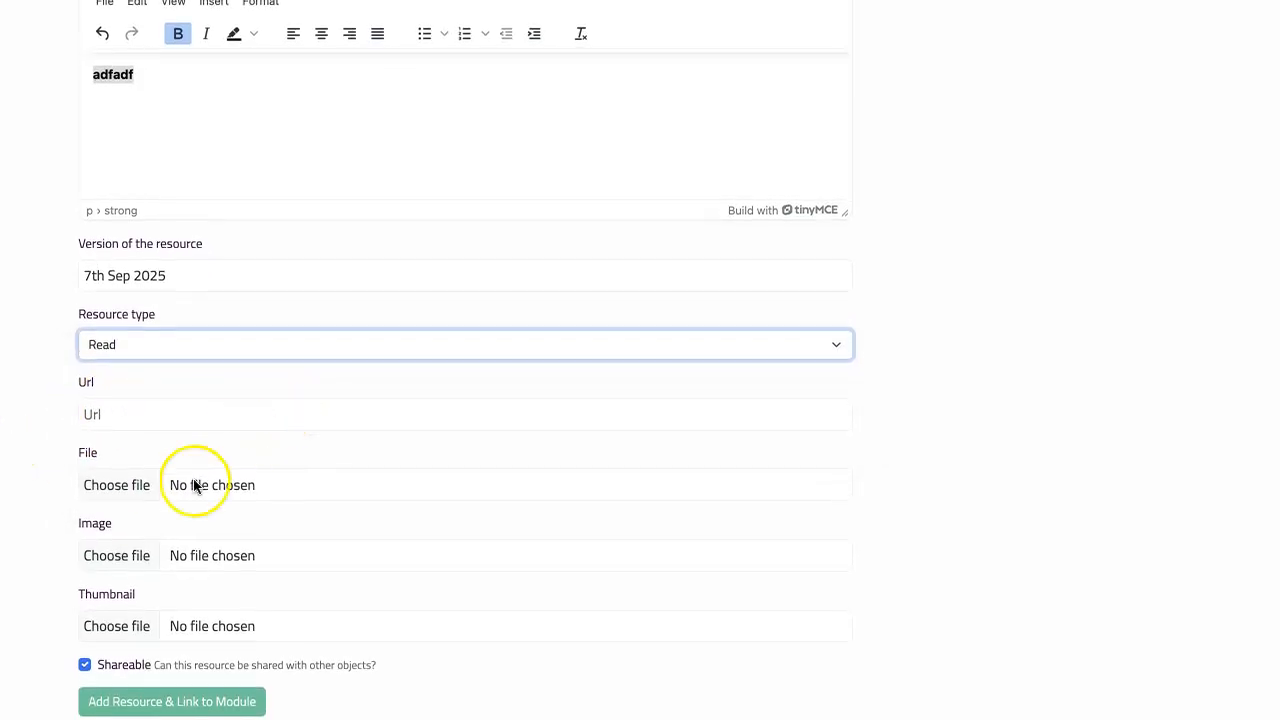
click(134, 415)
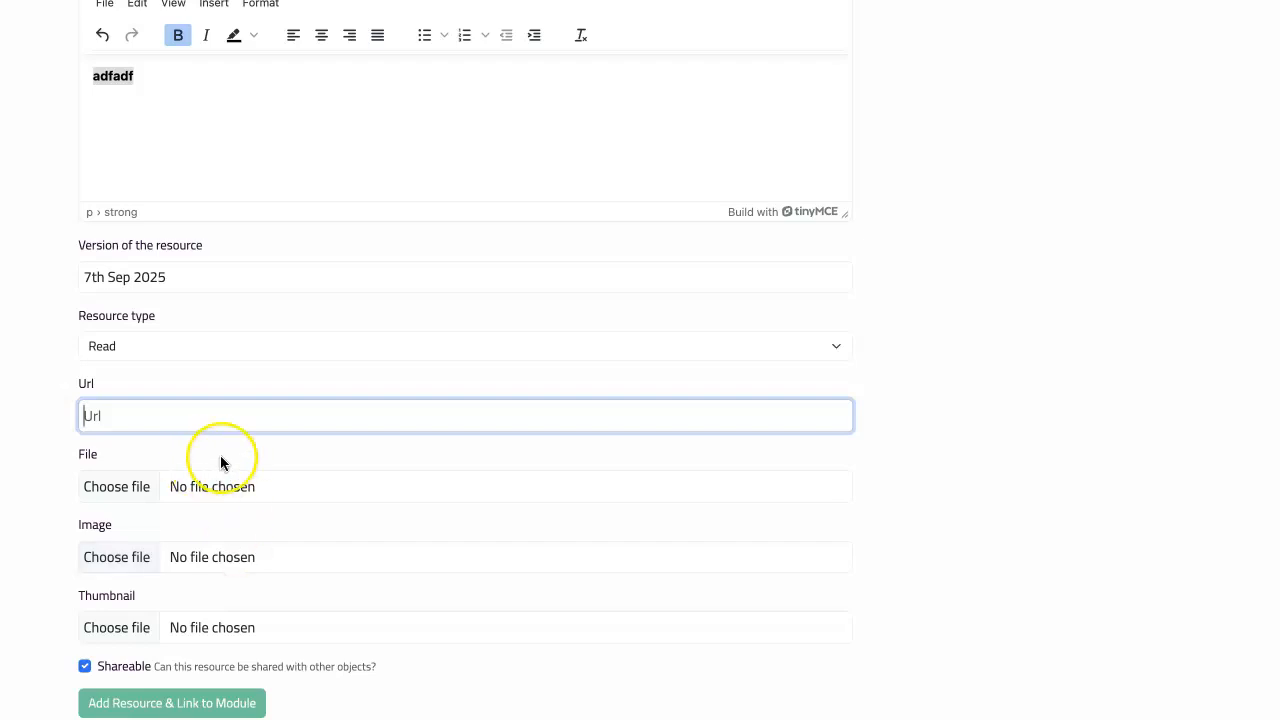
click(135, 409)
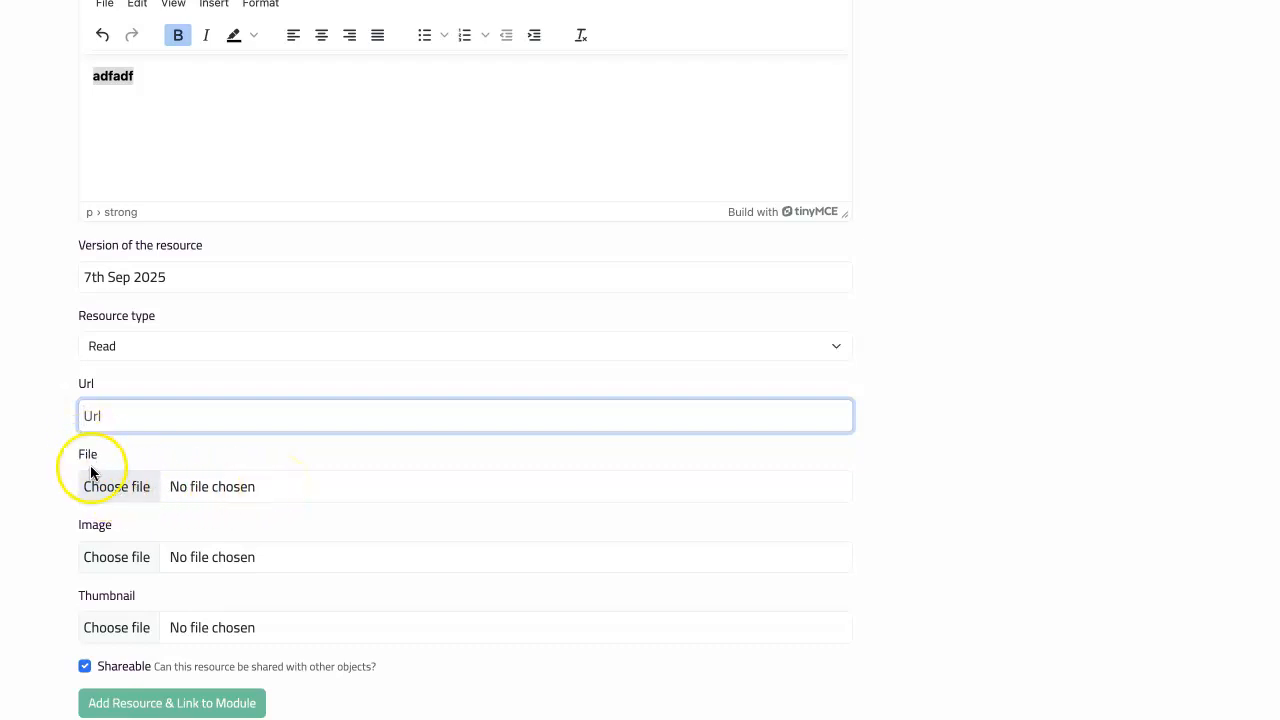
click(215, 560)
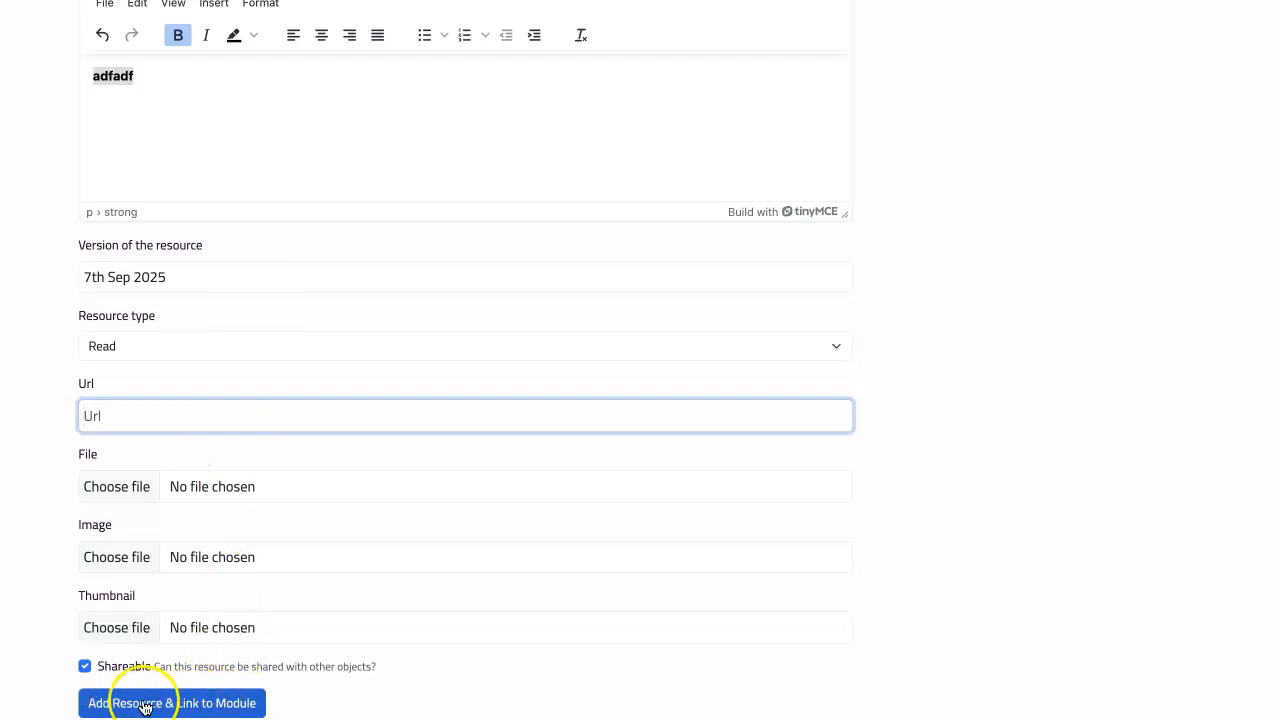
Step: Open the help page for adding resources and read the explanation of the form fields
scroll(291, 659, up, 2)
scroll(291, 659, up, 2)
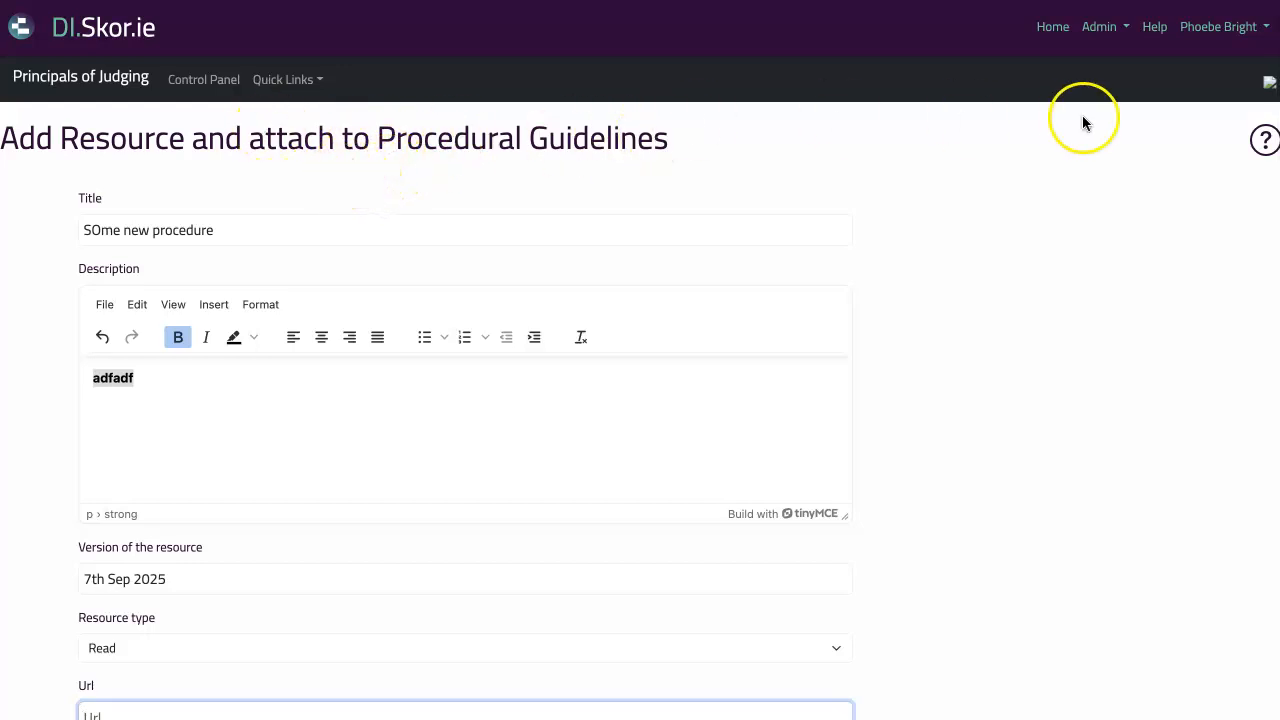
click(1267, 139)
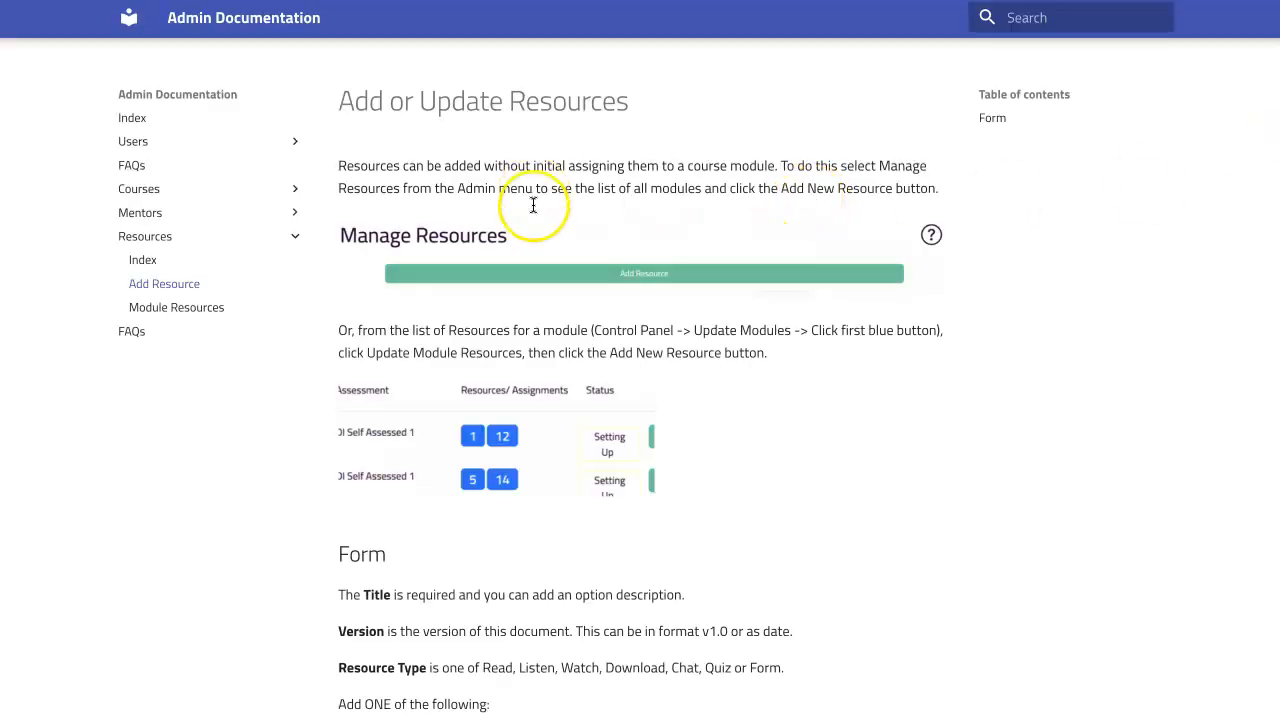
scroll(641, 308, down, 3)
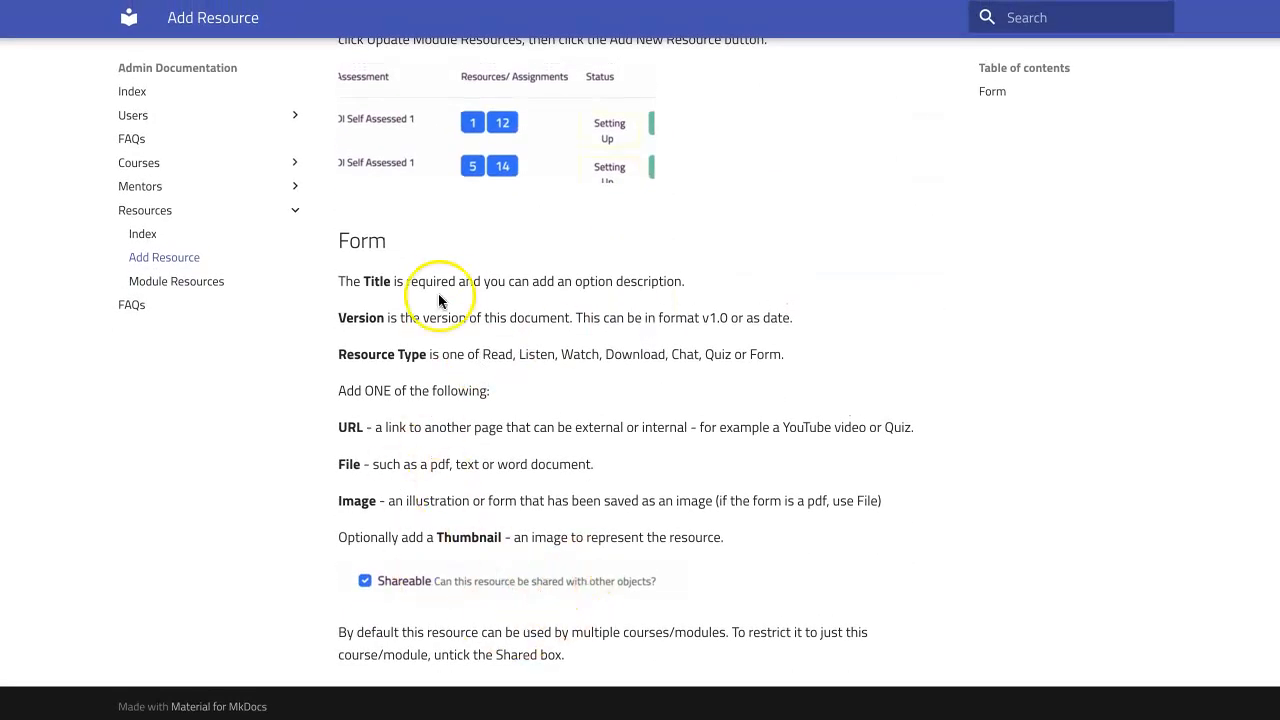
scroll(530, 400, up, 3)
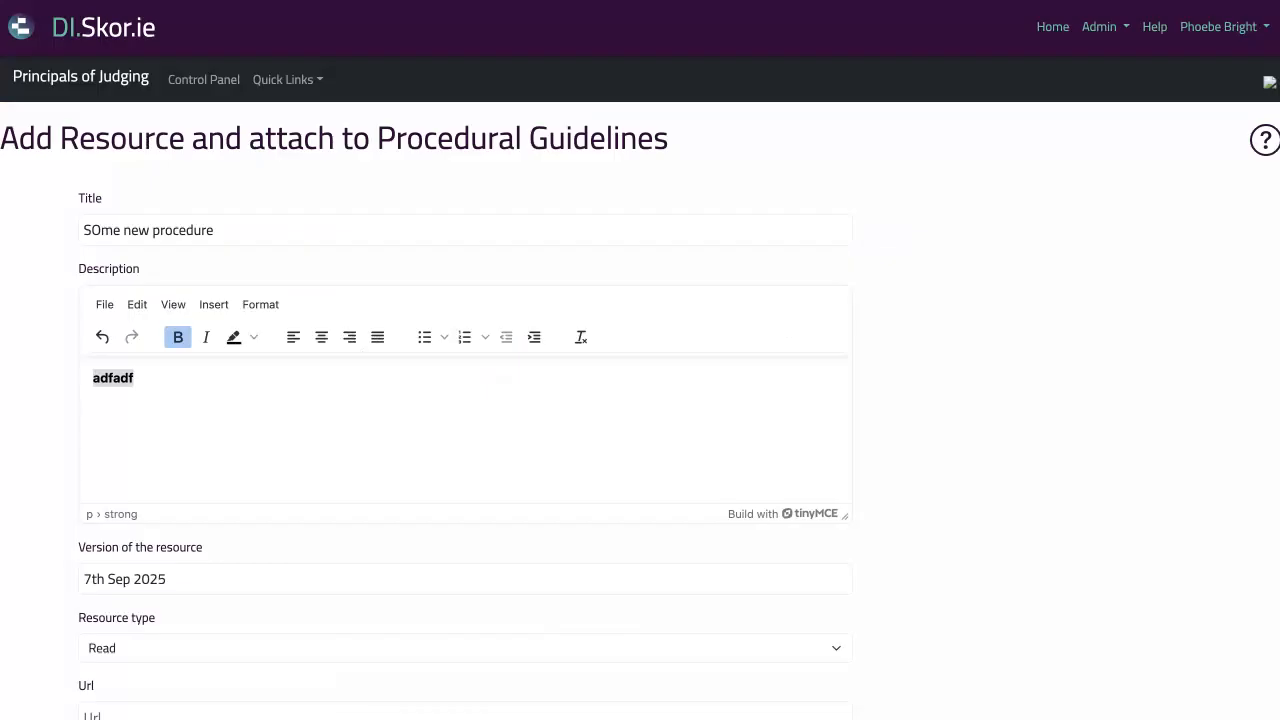
Step: Go to the site-wide resource management list and open Practice Judging Record Sheet 2 for editing
click(1102, 30)
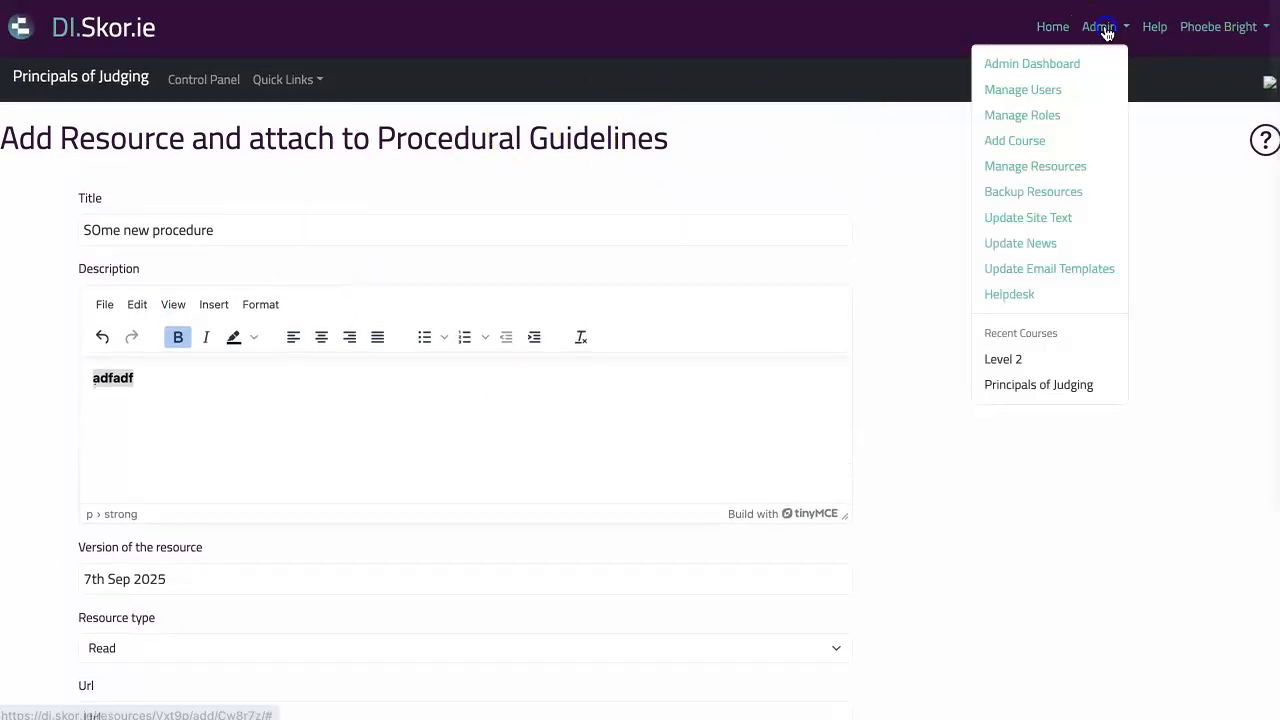
click(1013, 168)
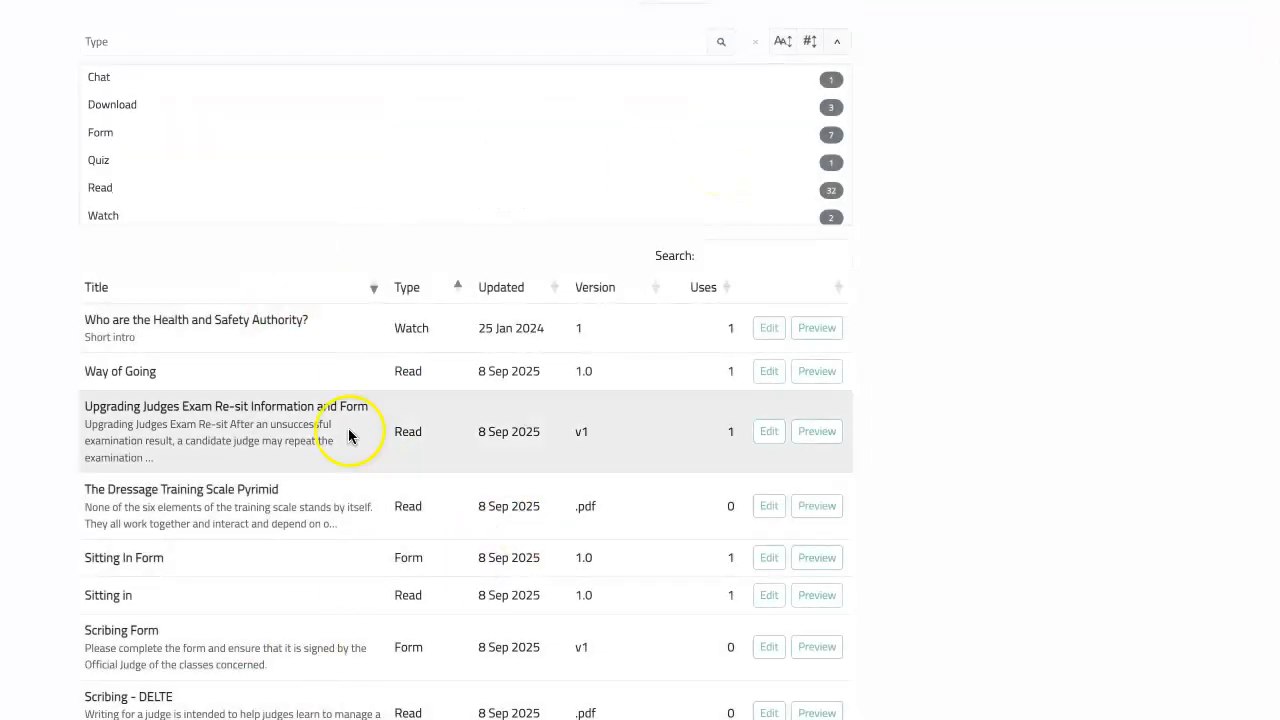
scroll(349, 431, down, 3)
scroll(349, 434, down, 4)
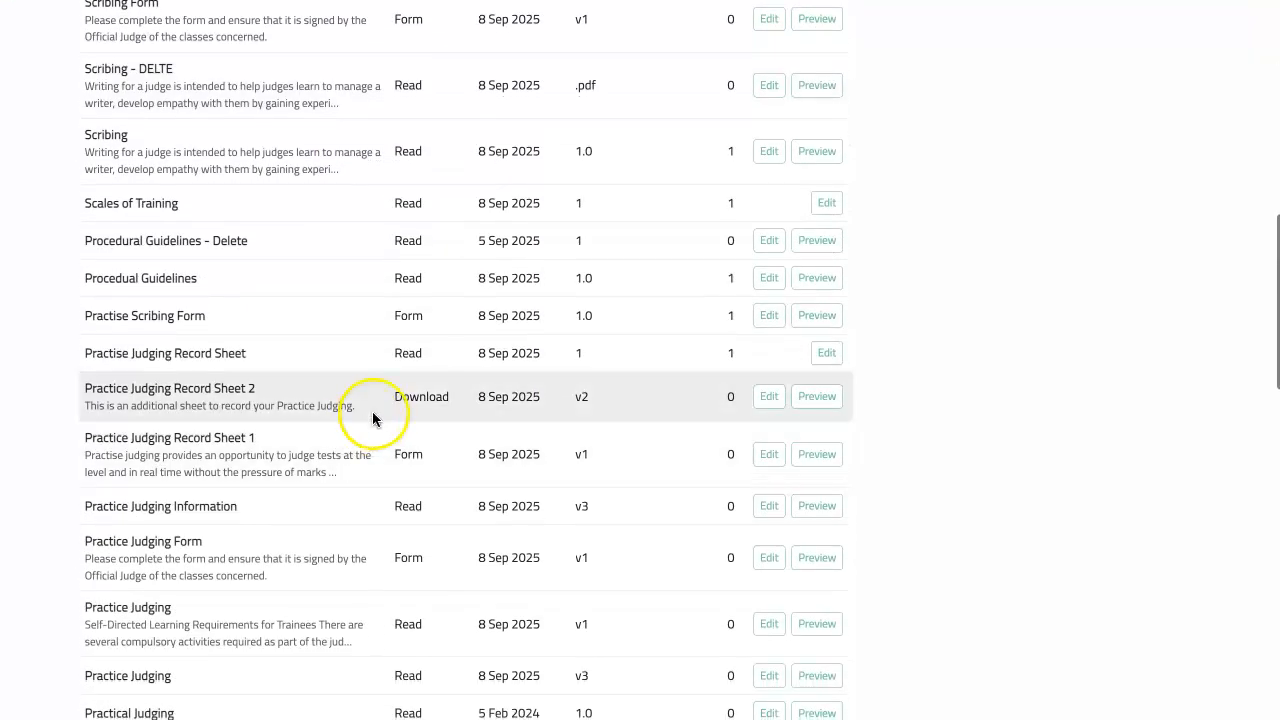
click(771, 400)
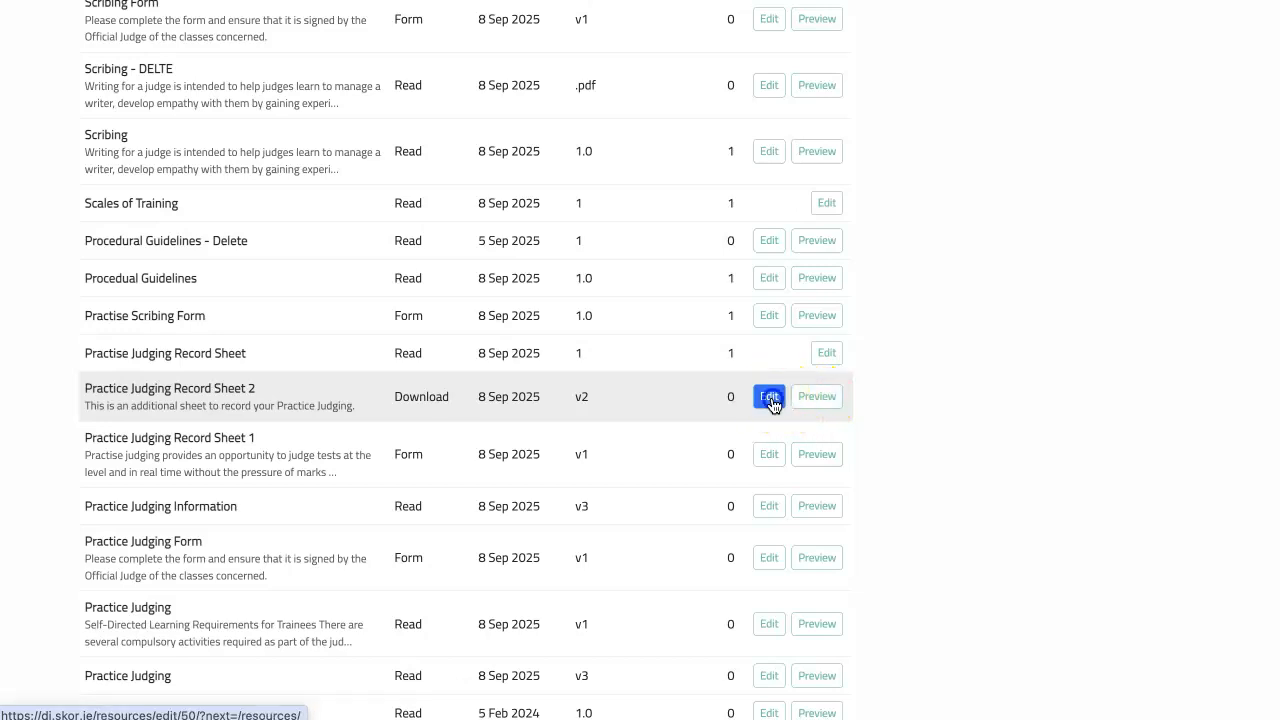
Step: Examine the resource's version, type, attached file and sharing settings in the update form
scroll(397, 209, down, 3)
scroll(397, 209, up, 1)
scroll(397, 209, down, 1)
scroll(397, 209, up, 4)
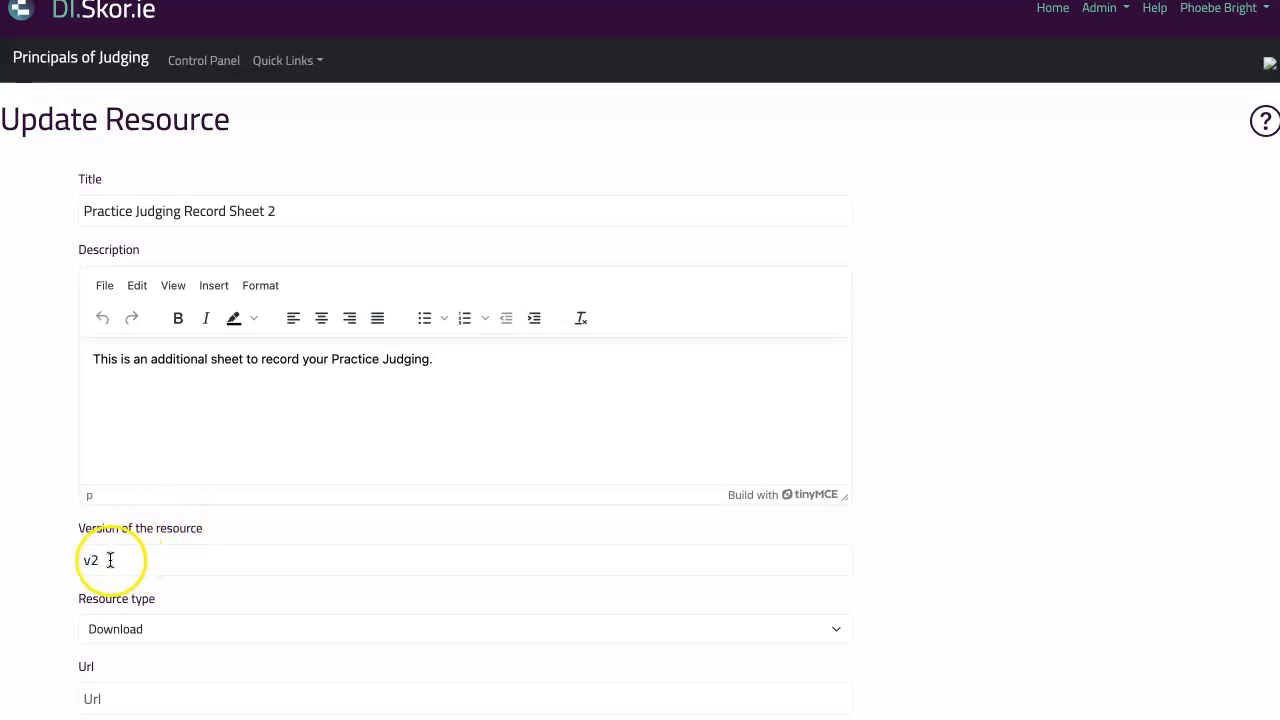
scroll(199, 543, down, 1)
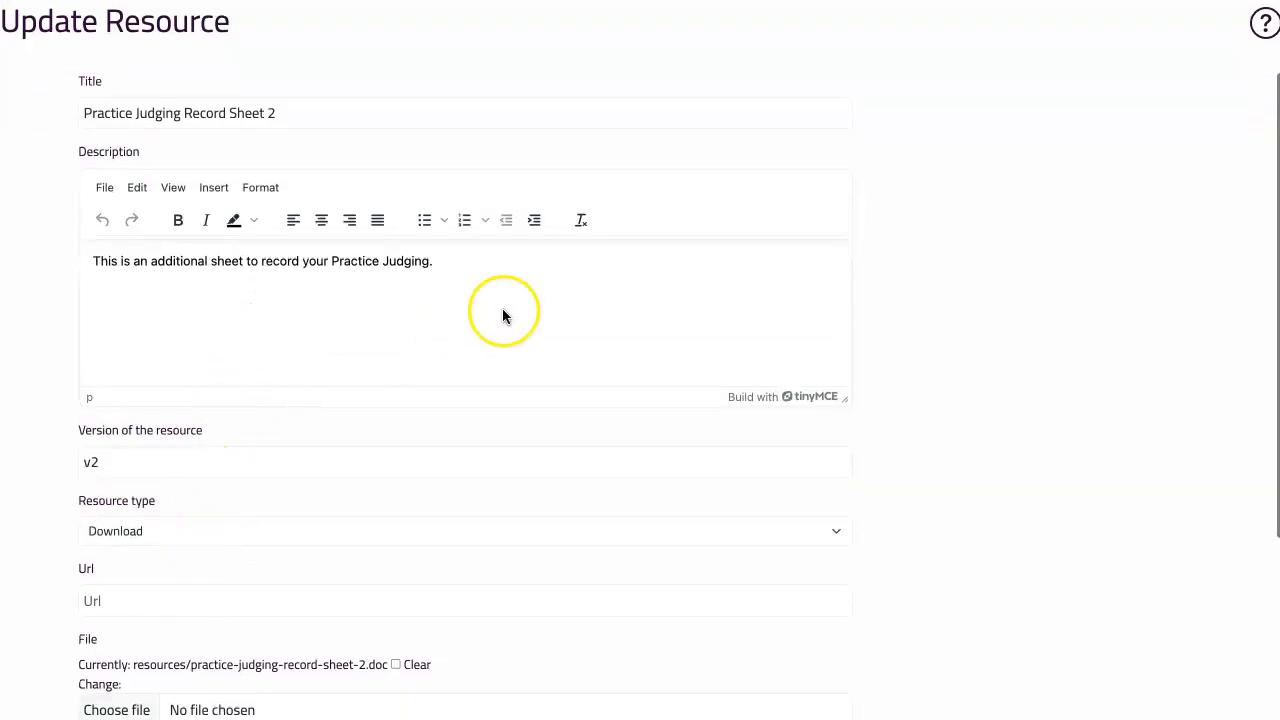
scroll(506, 305, up, 1)
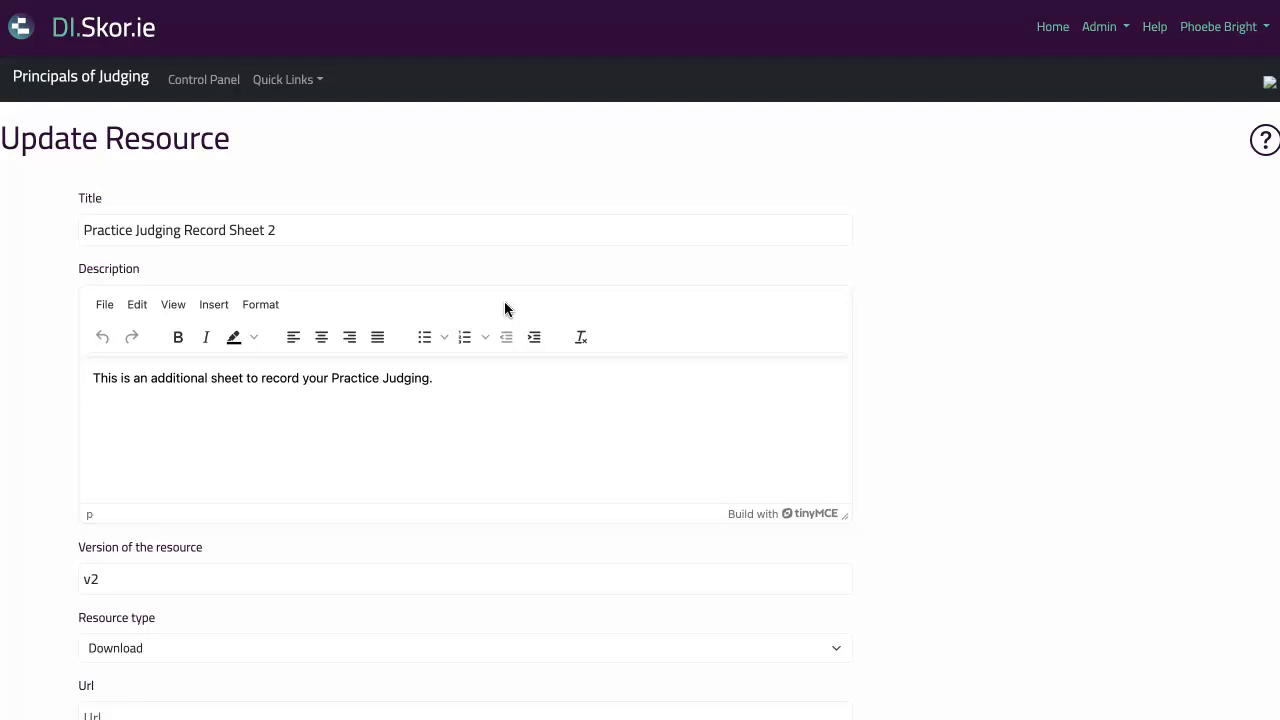
Step: Check the version and file fields of Practice Judging Record Sheet 2 and save the resource's changes
click(113, 578)
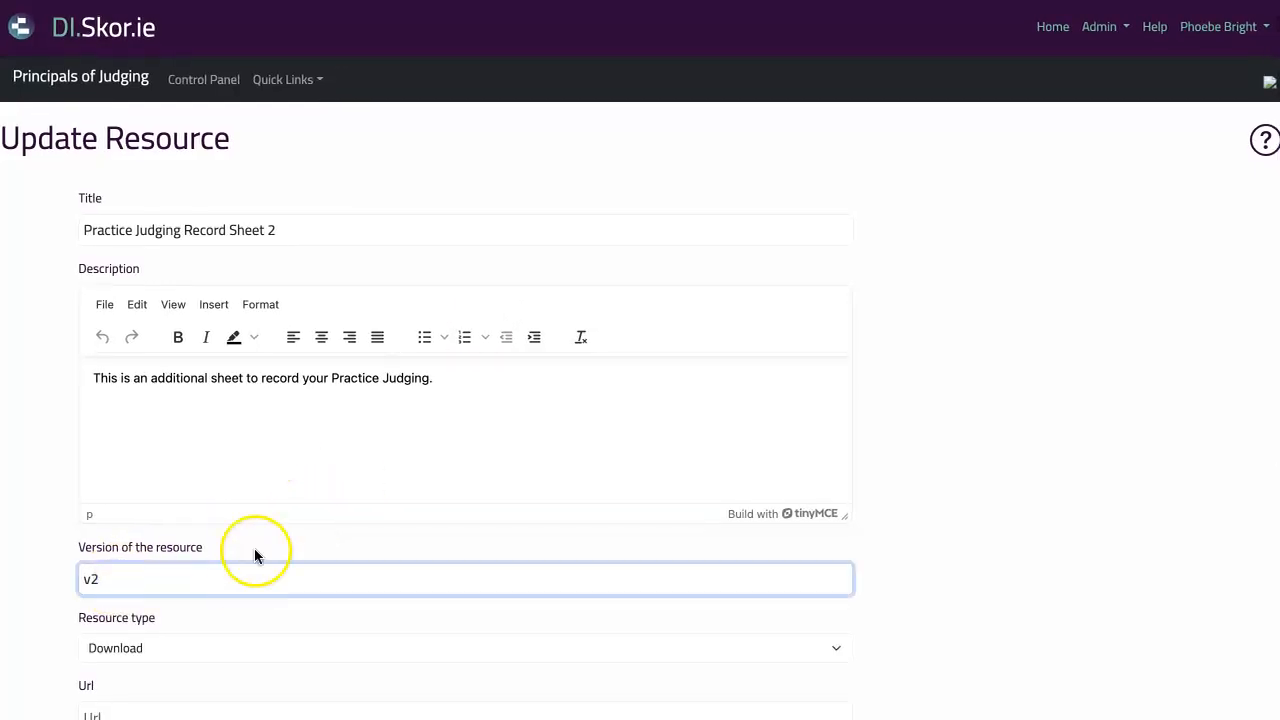
scroll(270, 530, down, 1)
scroll(314, 512, down, 4)
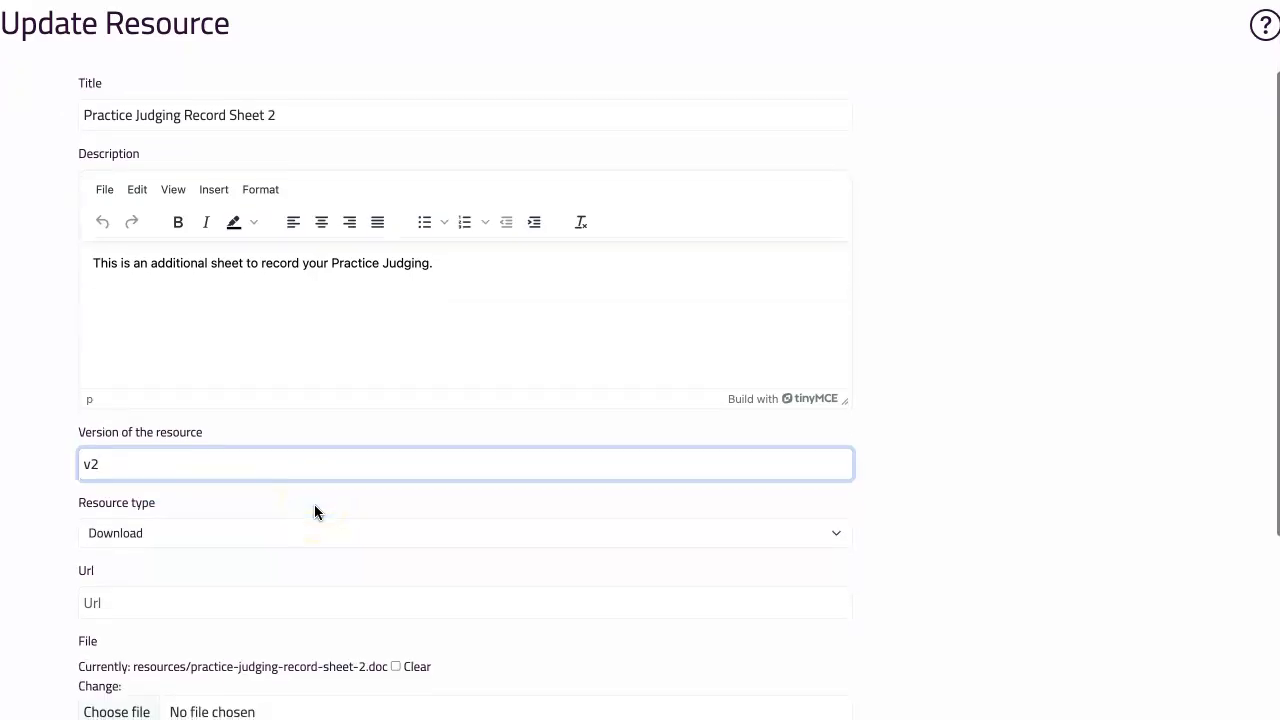
scroll(314, 512, up, 4)
scroll(314, 512, down, 3)
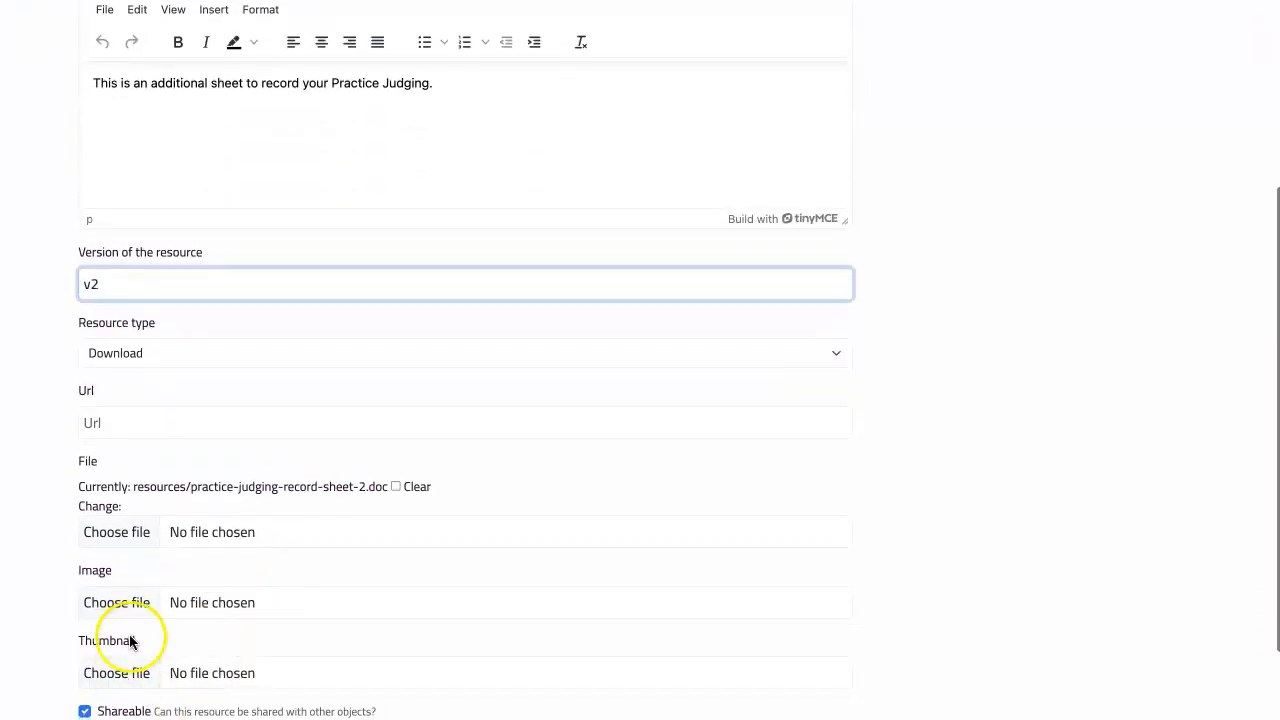
scroll(125, 655, down, 1)
click(117, 666)
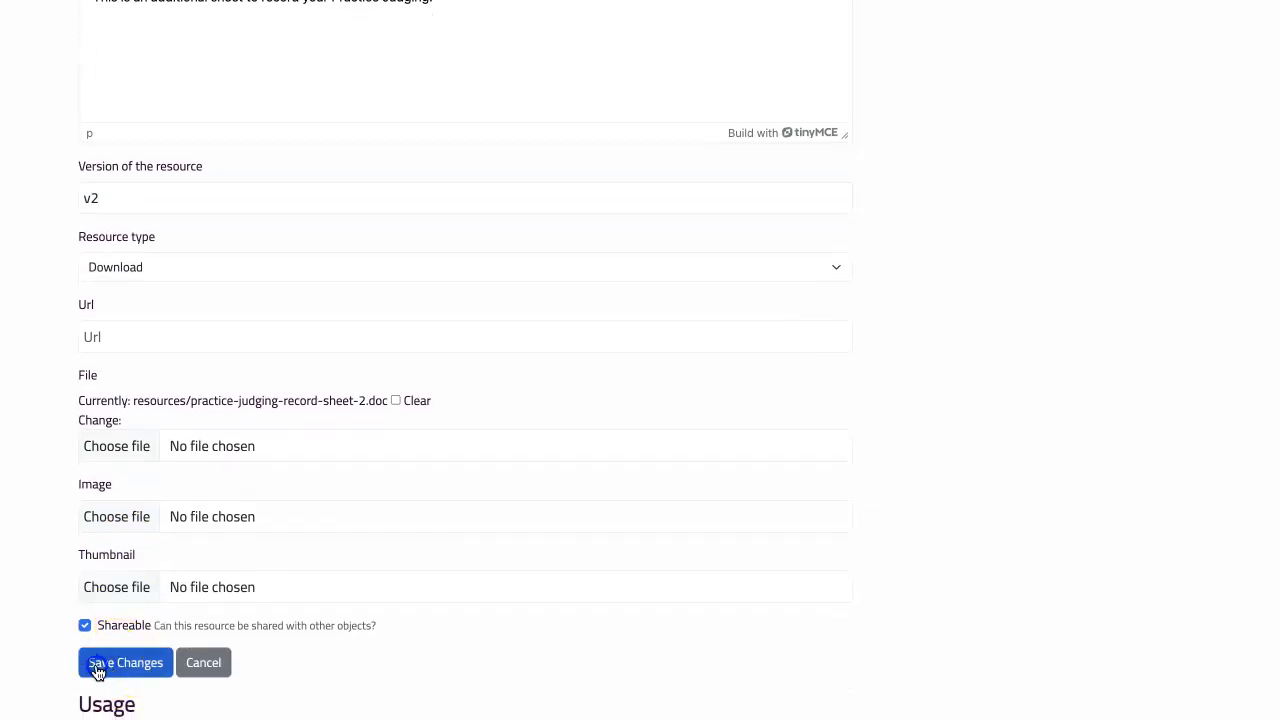